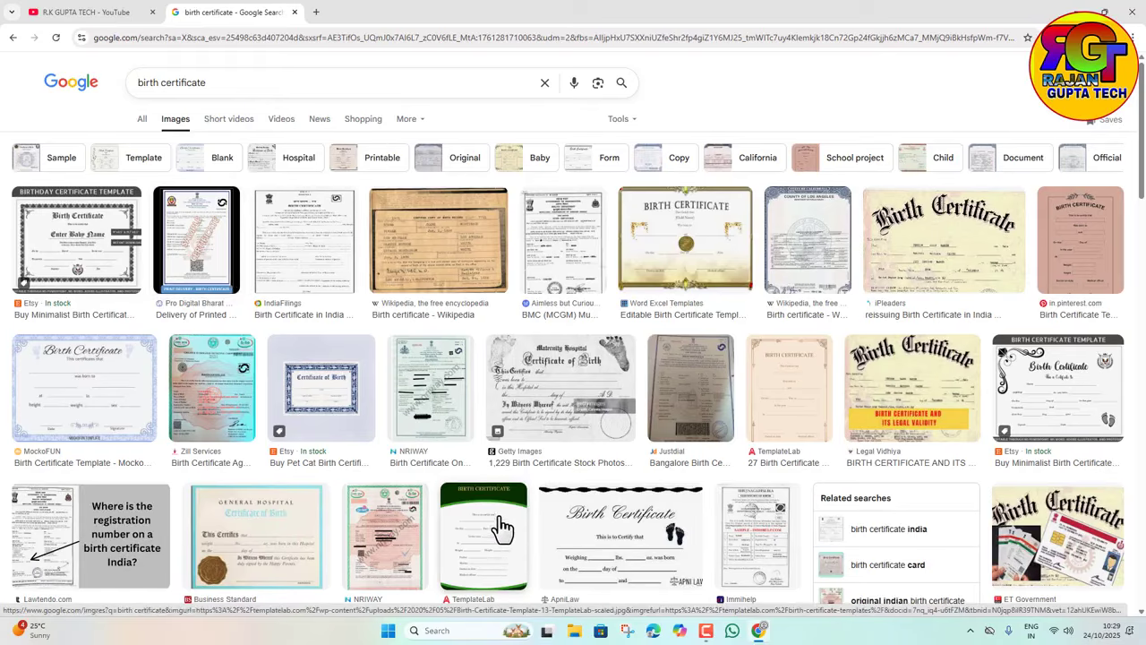
# Step: Switch to the YouTube channel's Videos tab, keeping the Google Images results open
pyautogui.click(89, 12)
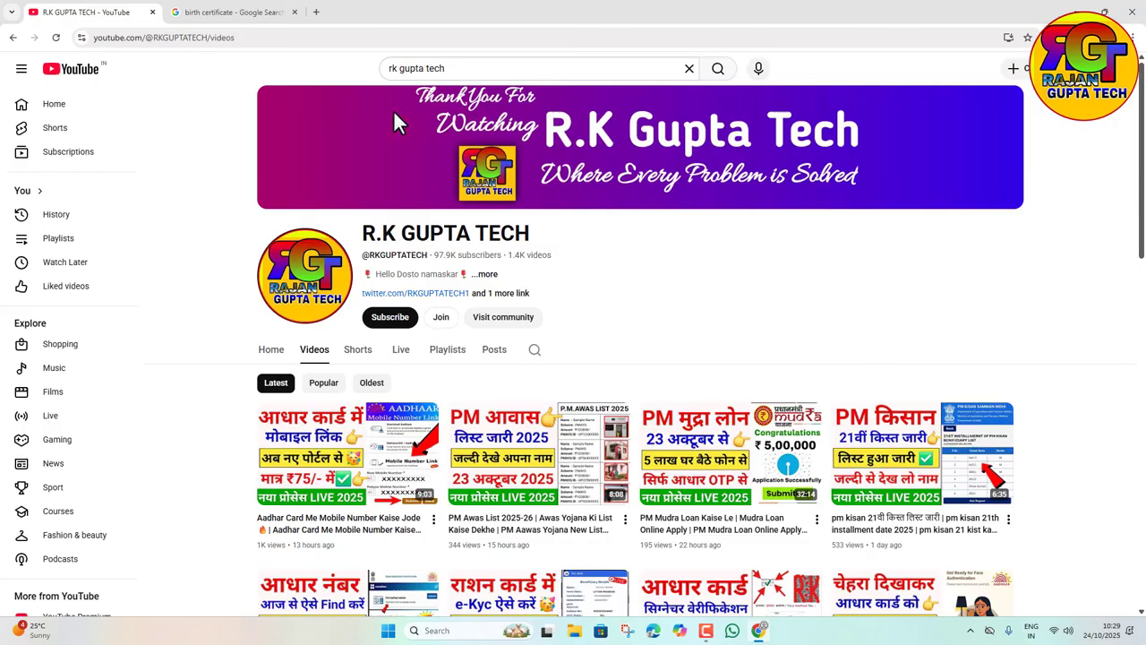
# Step: Subscribe to the channel with All notifications, then start a new browser tab
pyautogui.click(380, 322)
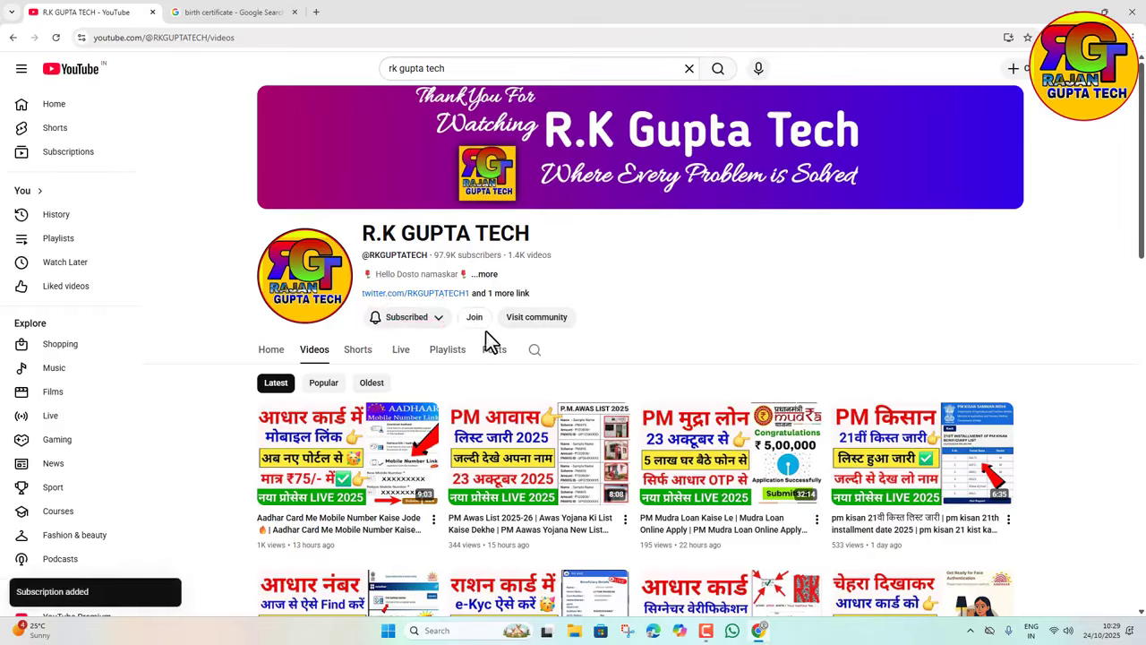
pyautogui.click(385, 321)
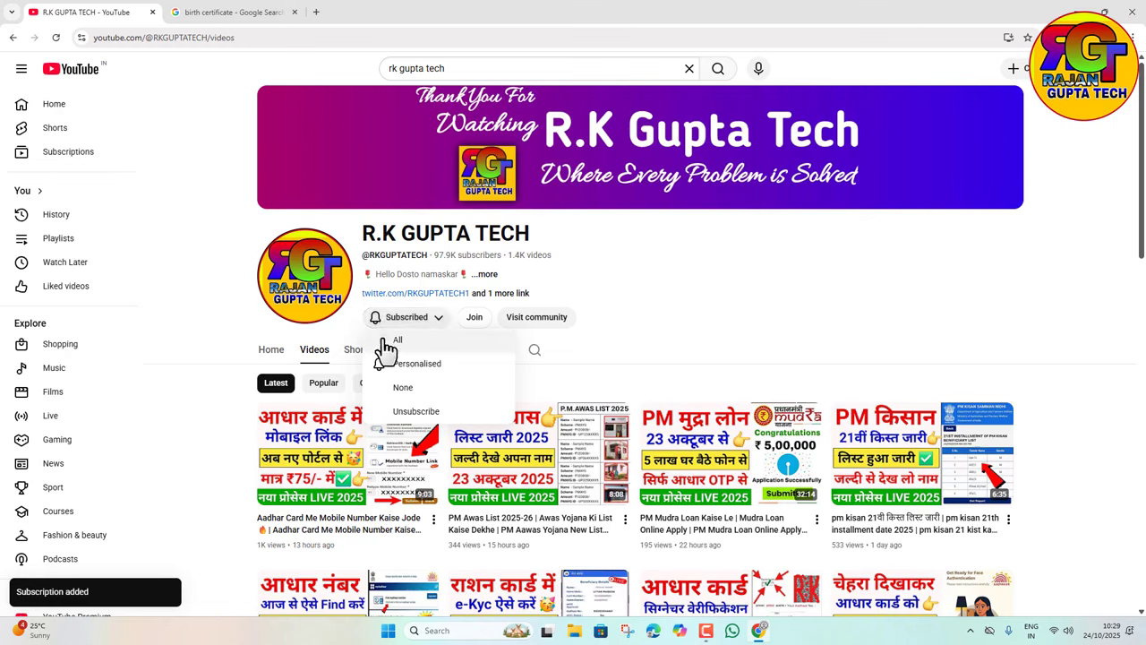
pyautogui.click(414, 350)
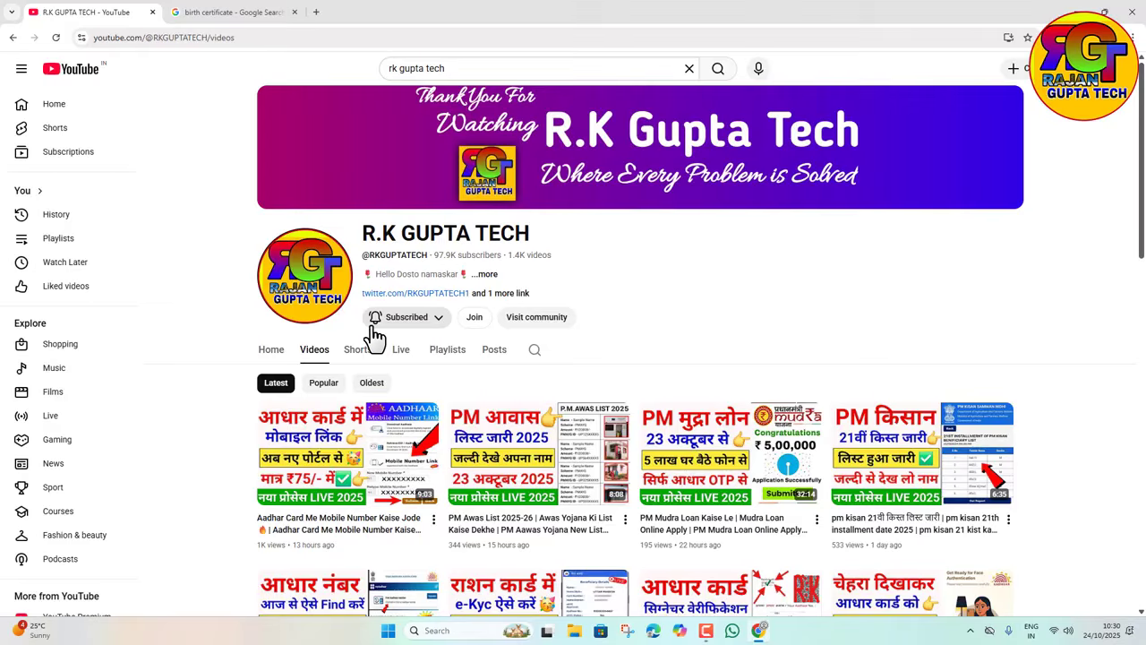
pyautogui.click(316, 12)
# Step: Close the birth certificate search tab and search Google for crsorgi
pyautogui.click(294, 12)
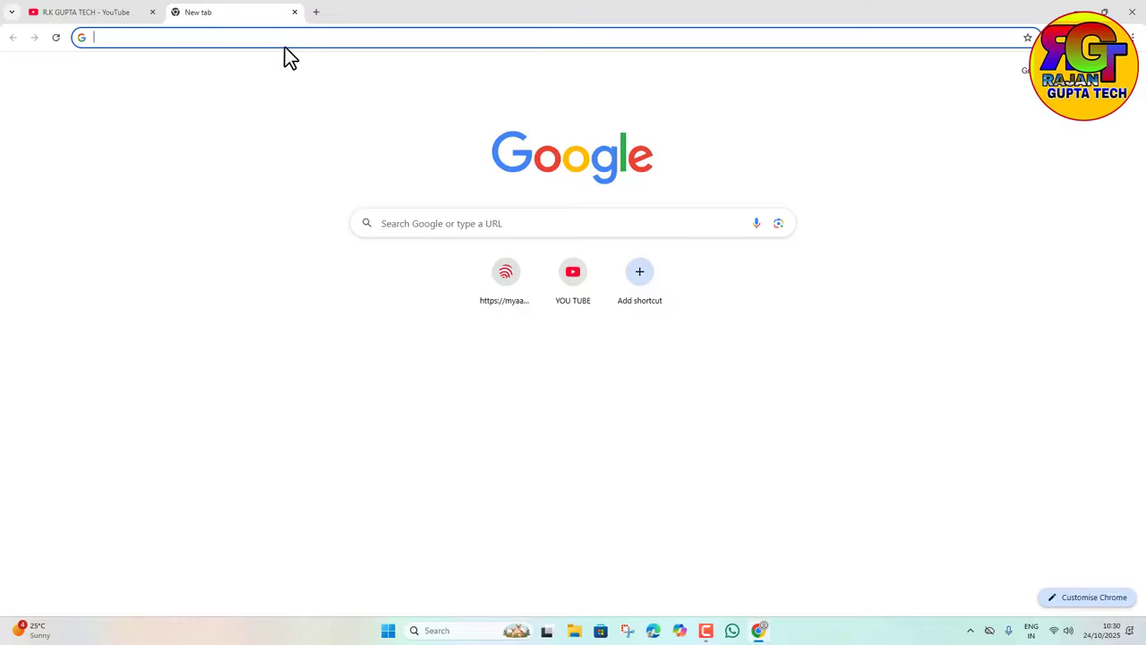
pyautogui.write('c')
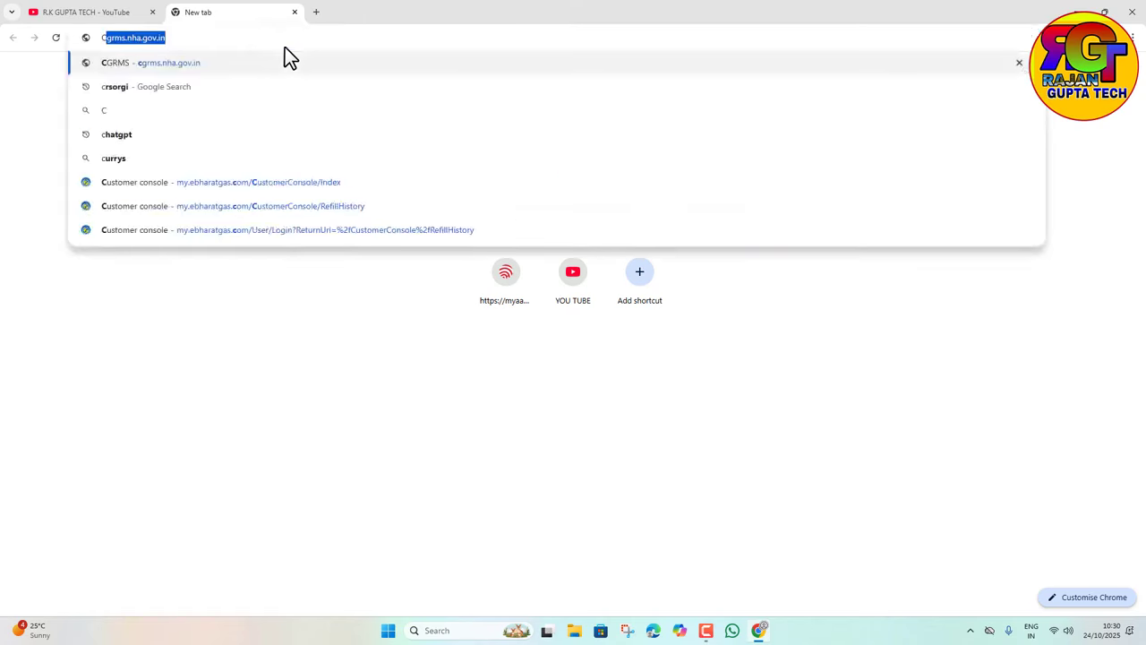
pyautogui.write('R')
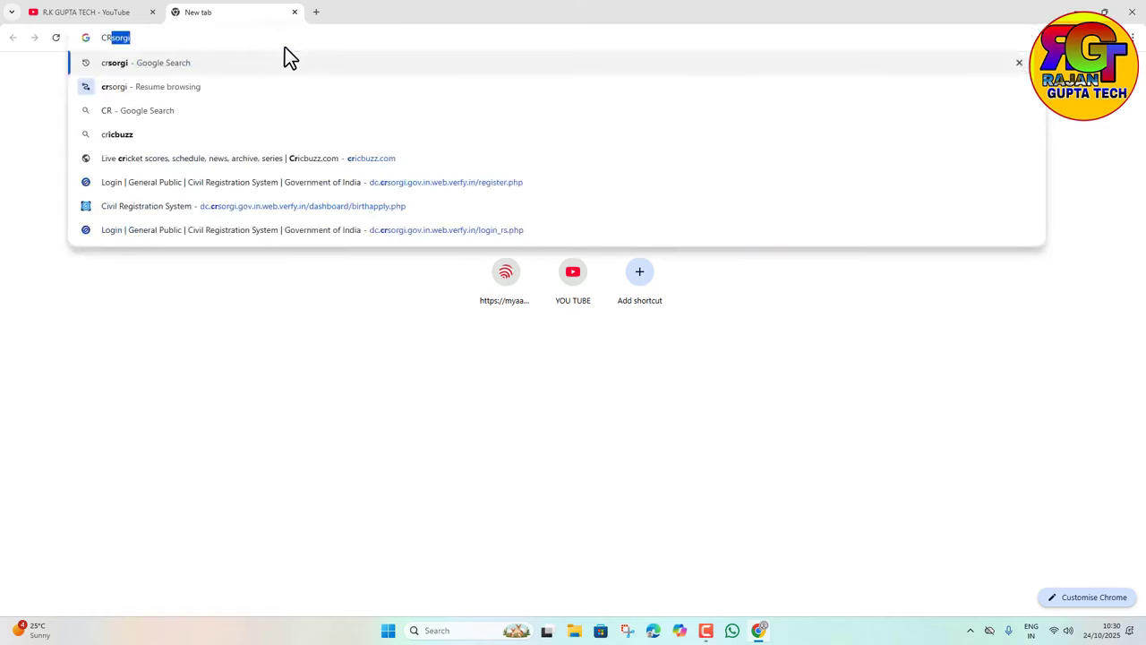
pyautogui.write('SOR')
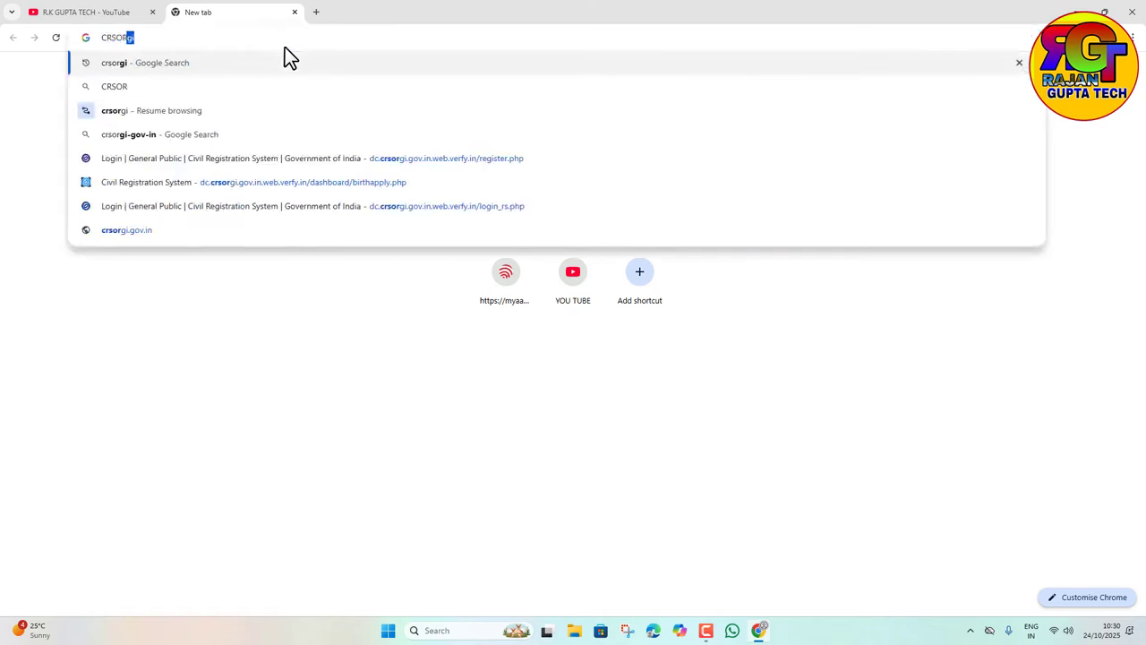
pyautogui.write('GI')
pyautogui.press('Return')
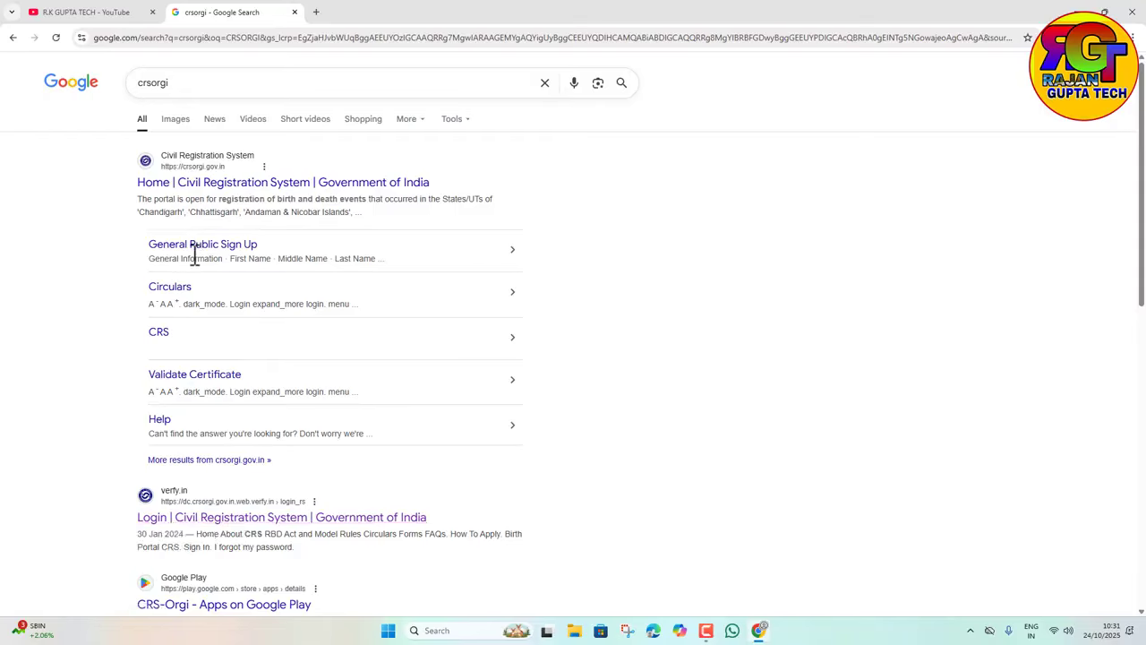
# Step: Go to the Civil Registration System site and reach its General Public Login page
pyautogui.click(186, 180)
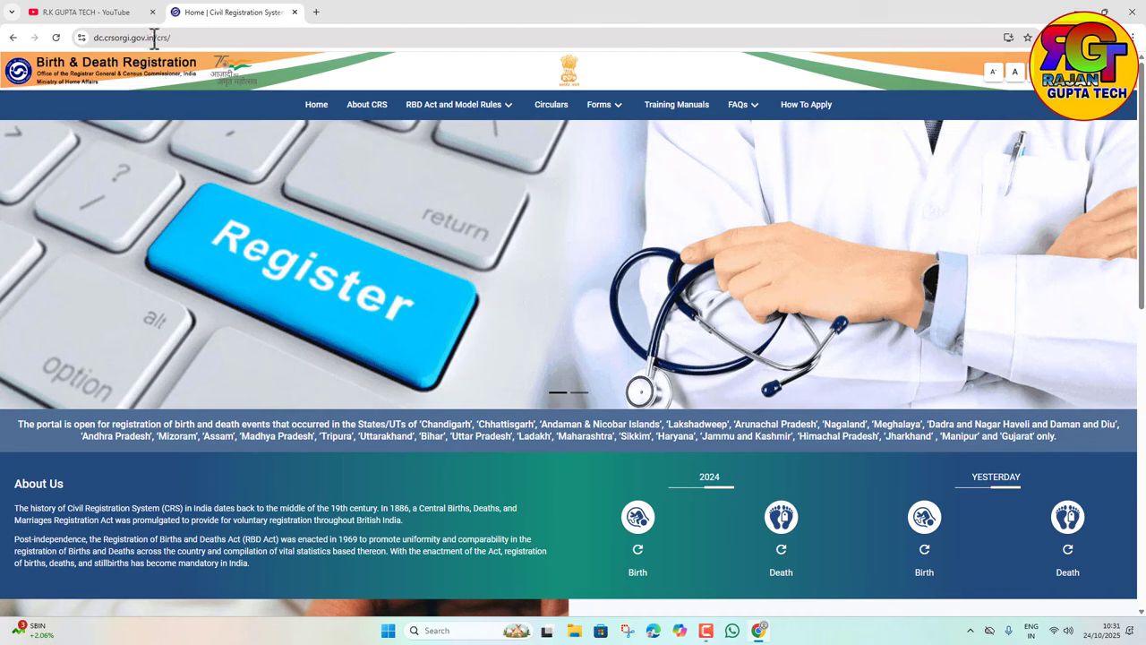
pyautogui.moveTo(154, 38); pyautogui.dragTo(93, 45)
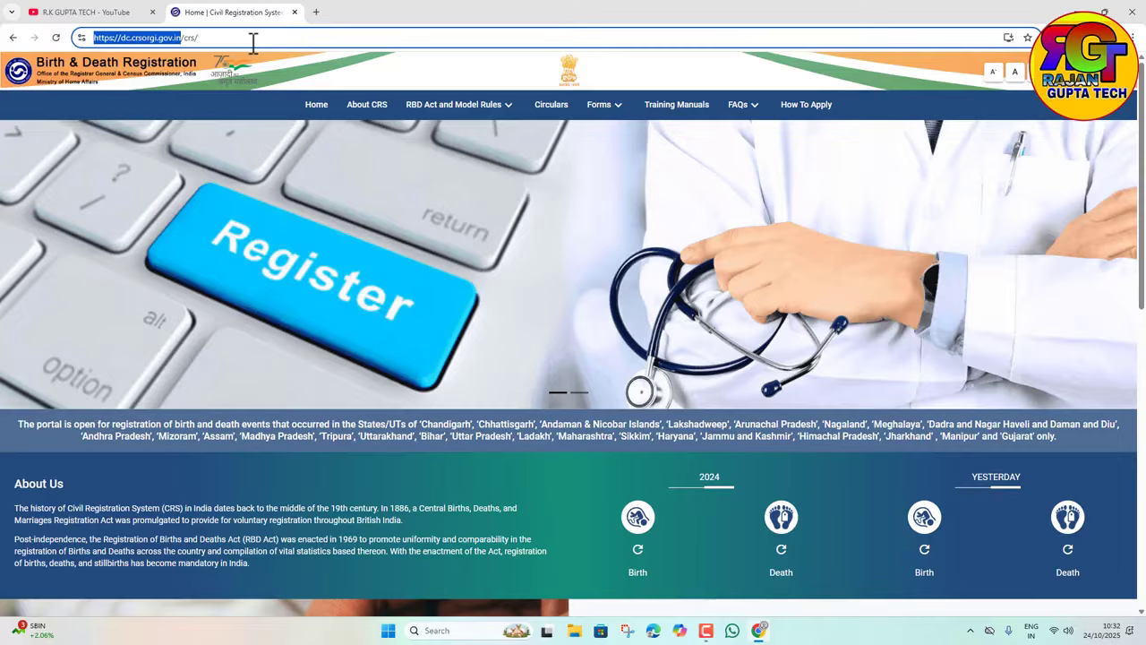
pyautogui.click(194, 238)
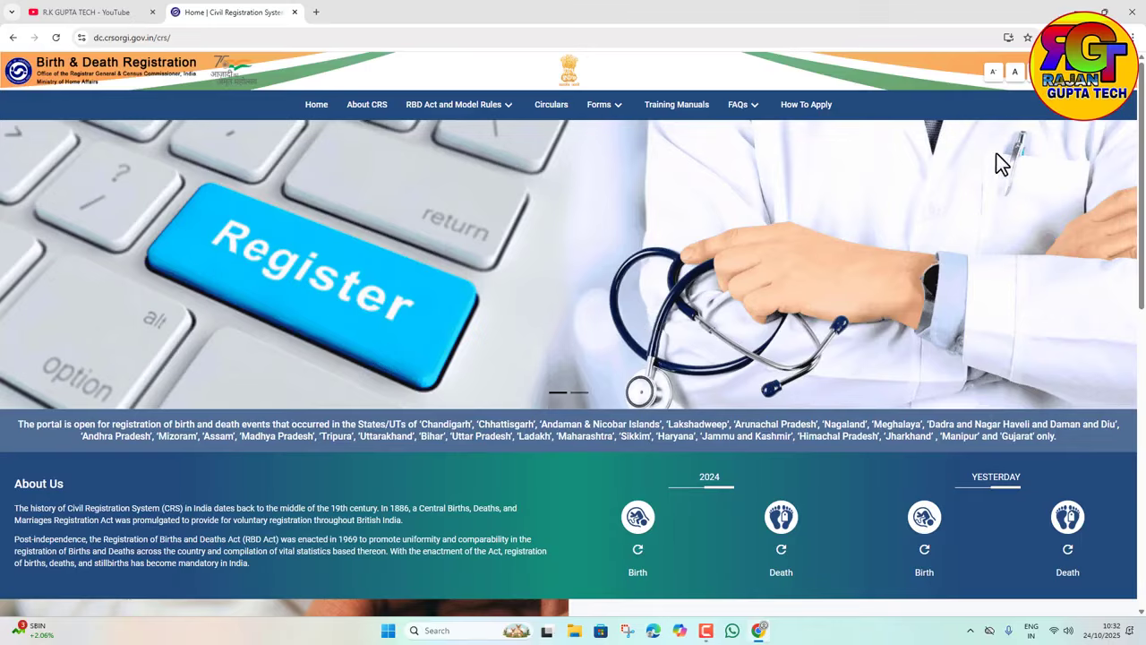
pyautogui.click(1121, 109)
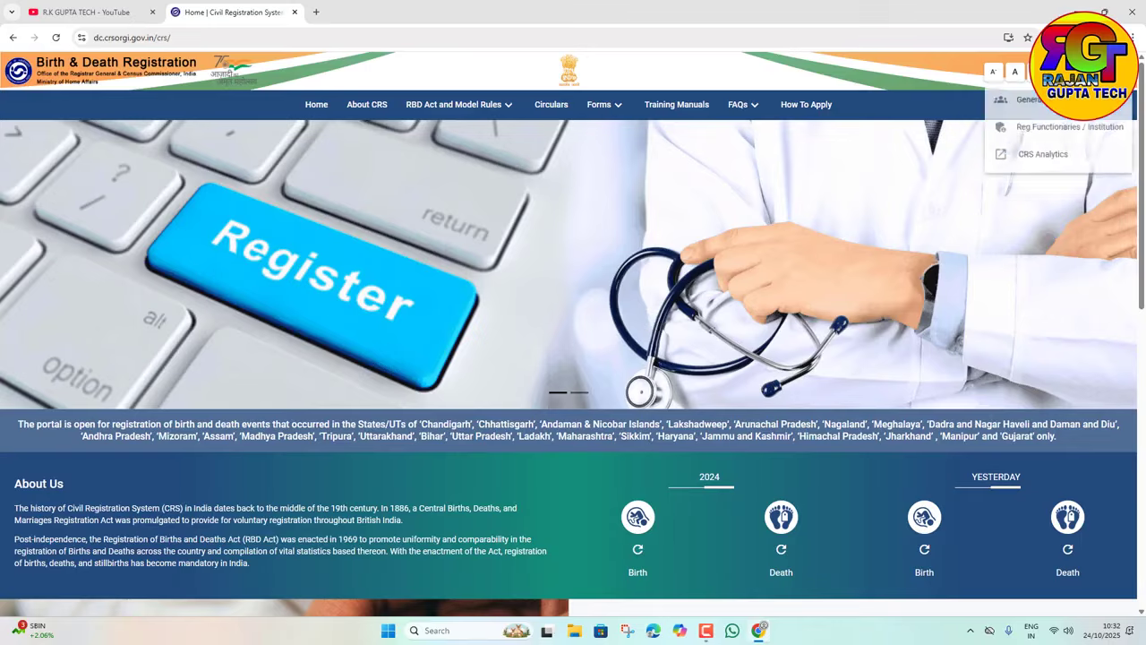
pyautogui.click(1039, 108)
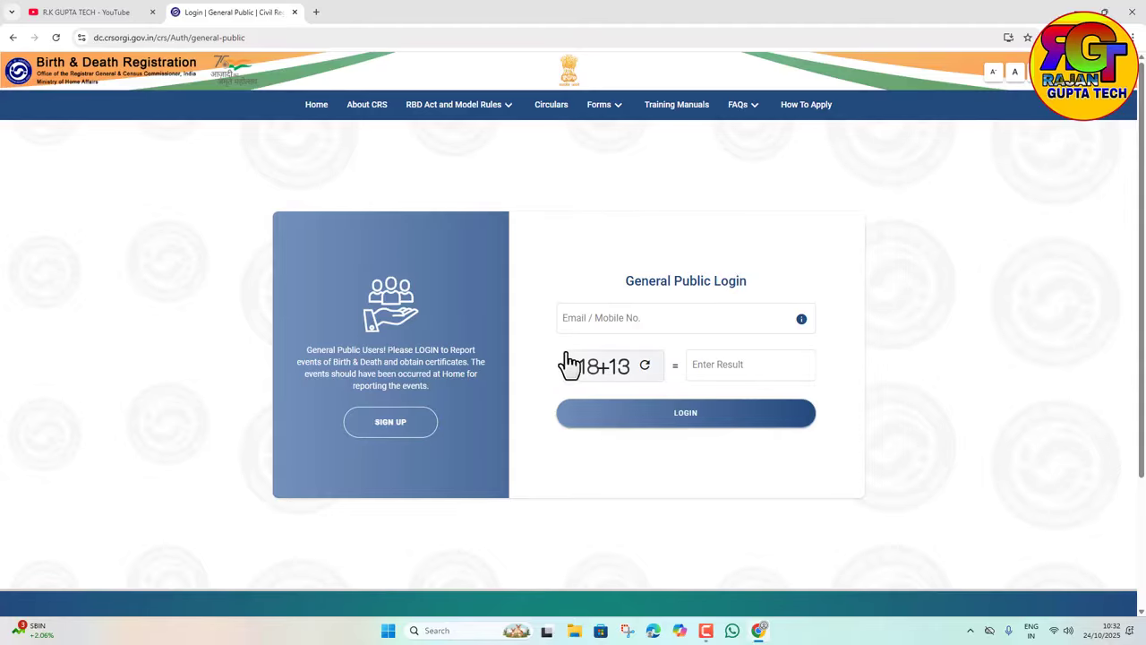
# Step: Switch from the login form to the general public sign-up and enter the first name
pyautogui.click(578, 322)
pyautogui.click(376, 431)
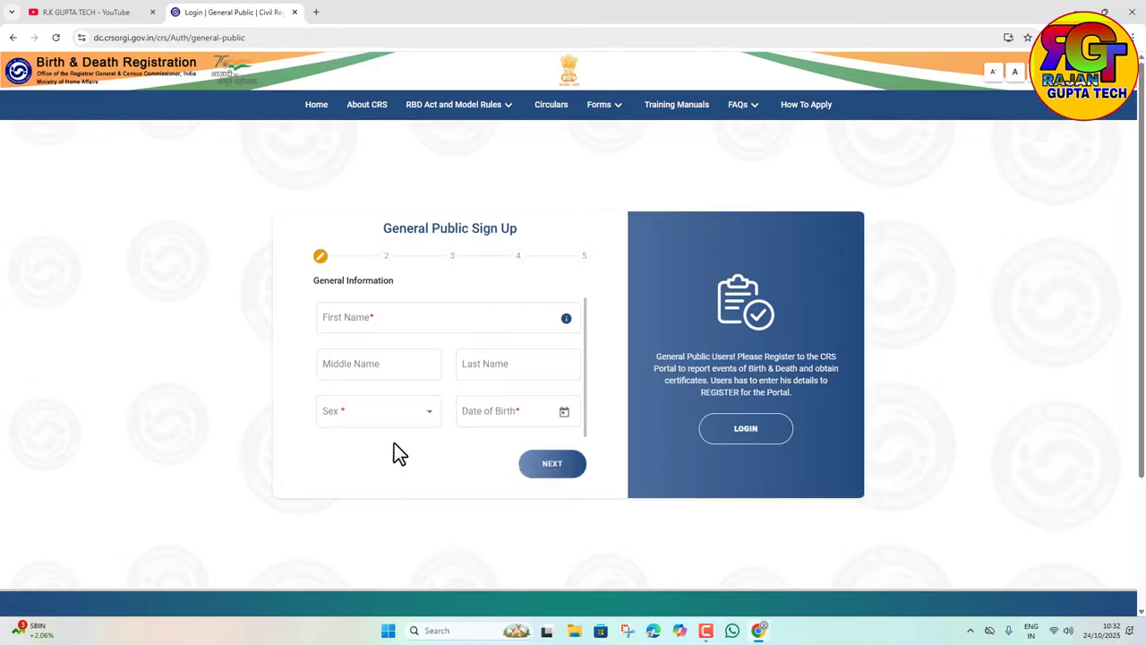
pyautogui.click(335, 324)
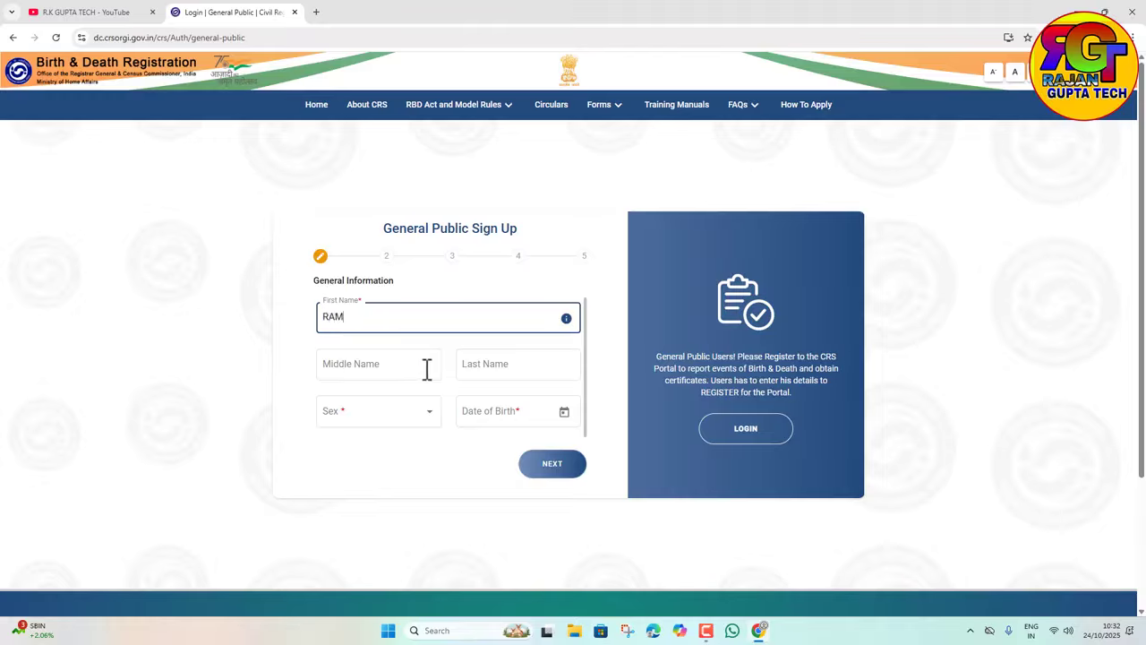
pyautogui.click(374, 418)
pyautogui.click(336, 448)
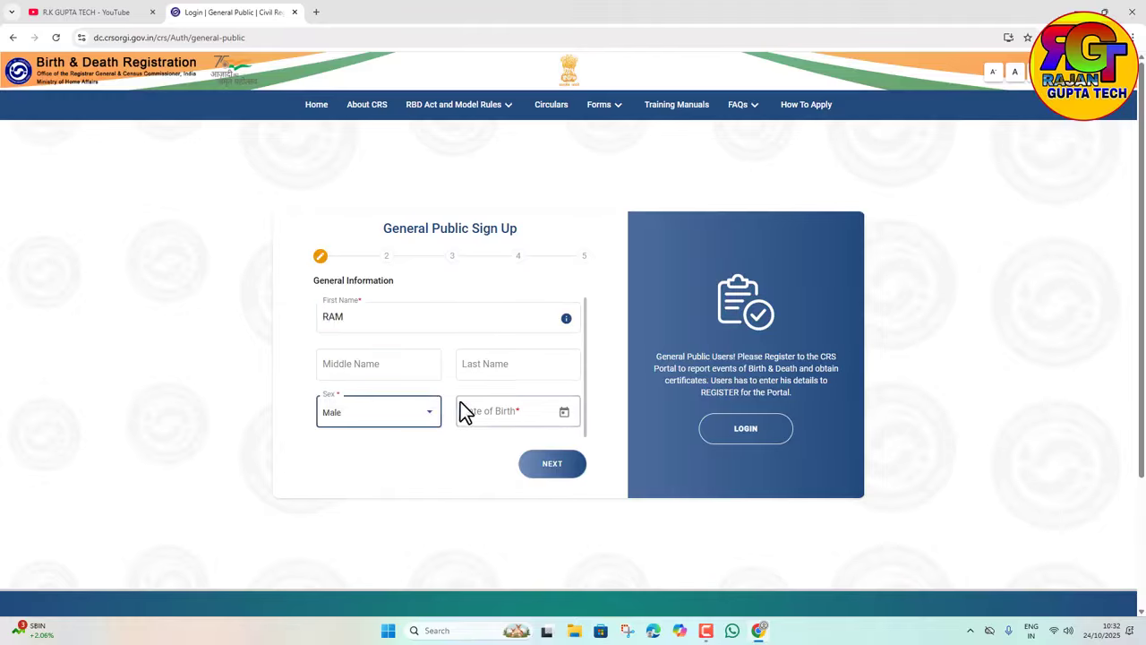
pyautogui.click(564, 412)
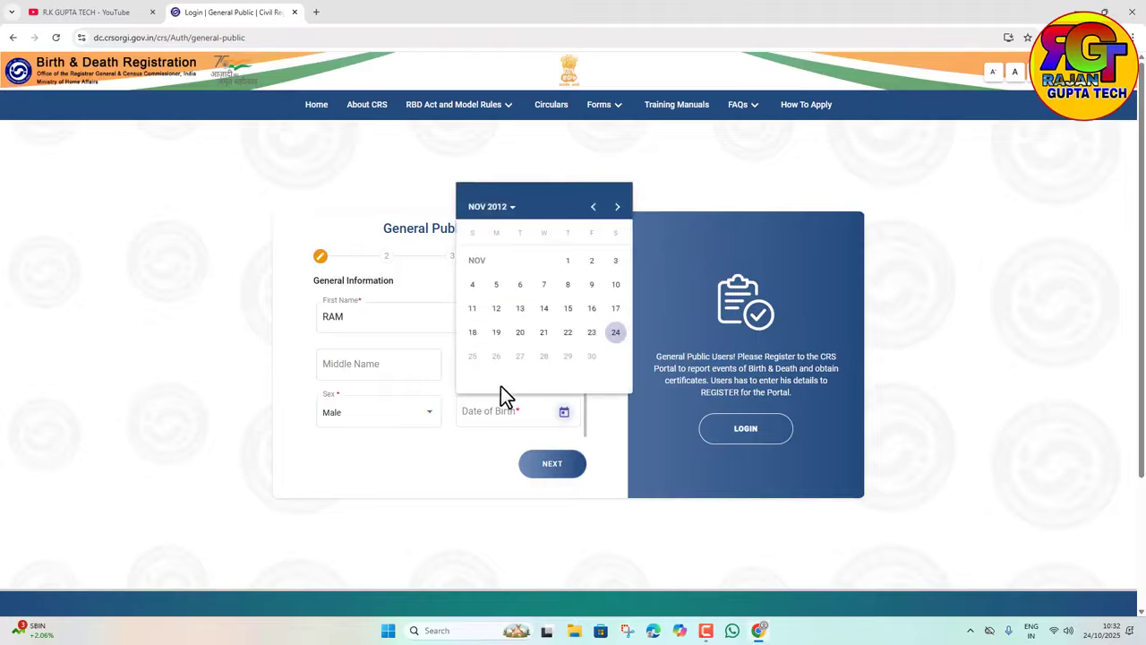
pyautogui.click(507, 214)
pyautogui.click(485, 296)
pyautogui.click(555, 303)
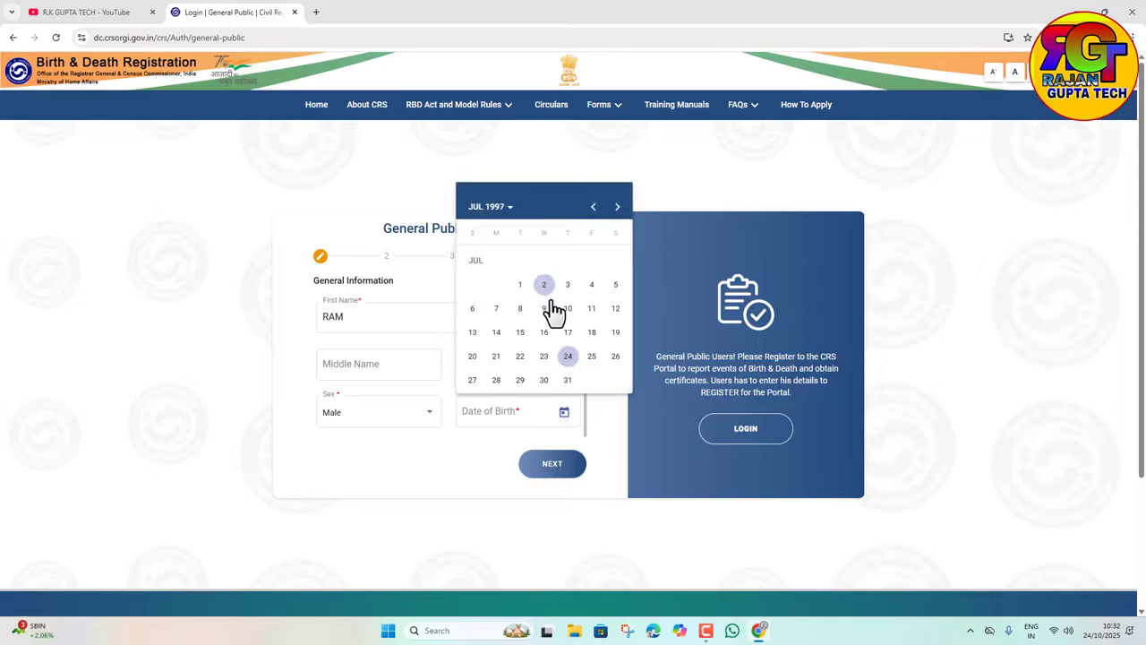
pyautogui.click(566, 308)
pyautogui.click(558, 466)
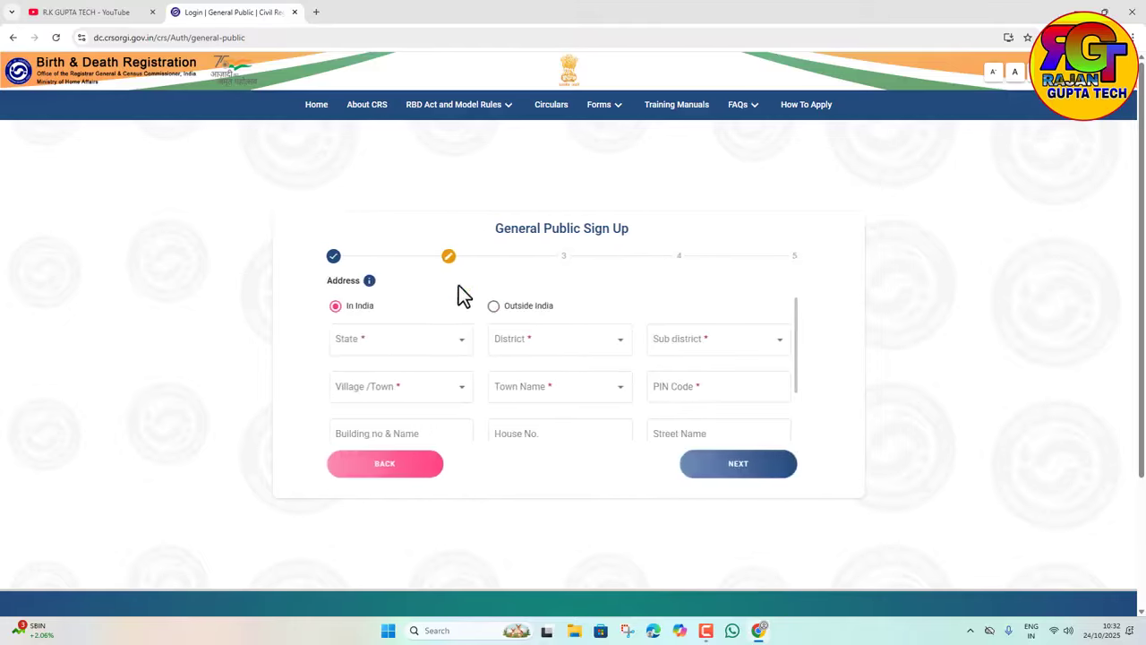
# Step: Set the address to state Uttar Pradesh, district Ambedkar Nagar, sub district Allapur
pyautogui.click(410, 364)
pyautogui.click(388, 402)
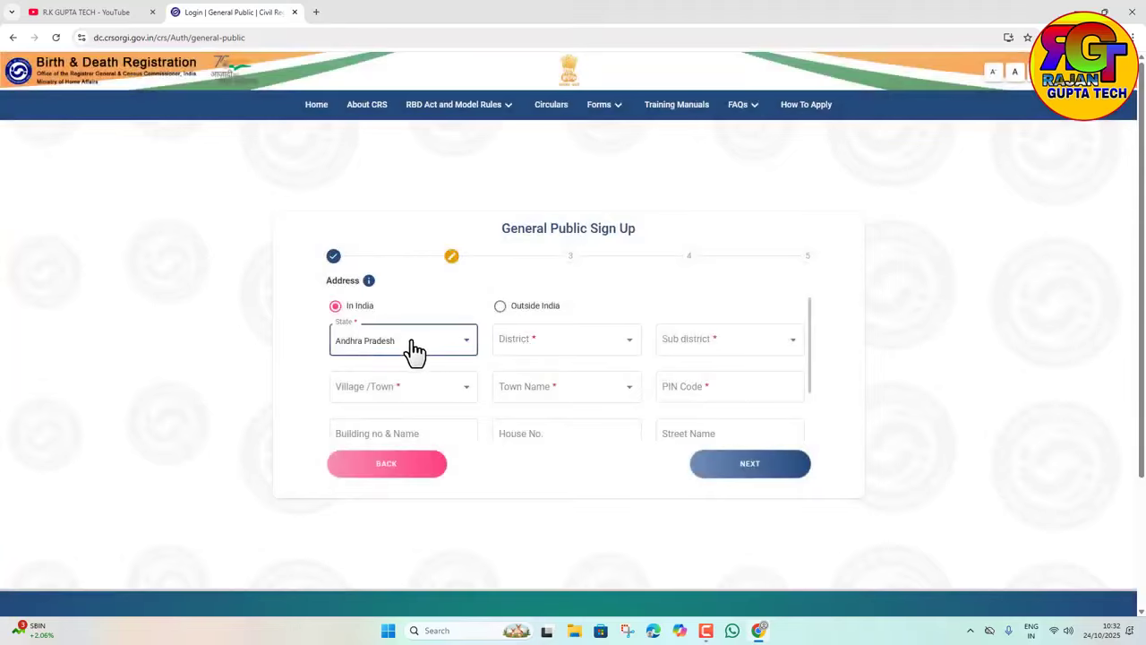
pyautogui.click(415, 351)
pyautogui.scroll(-8, 372, 431)
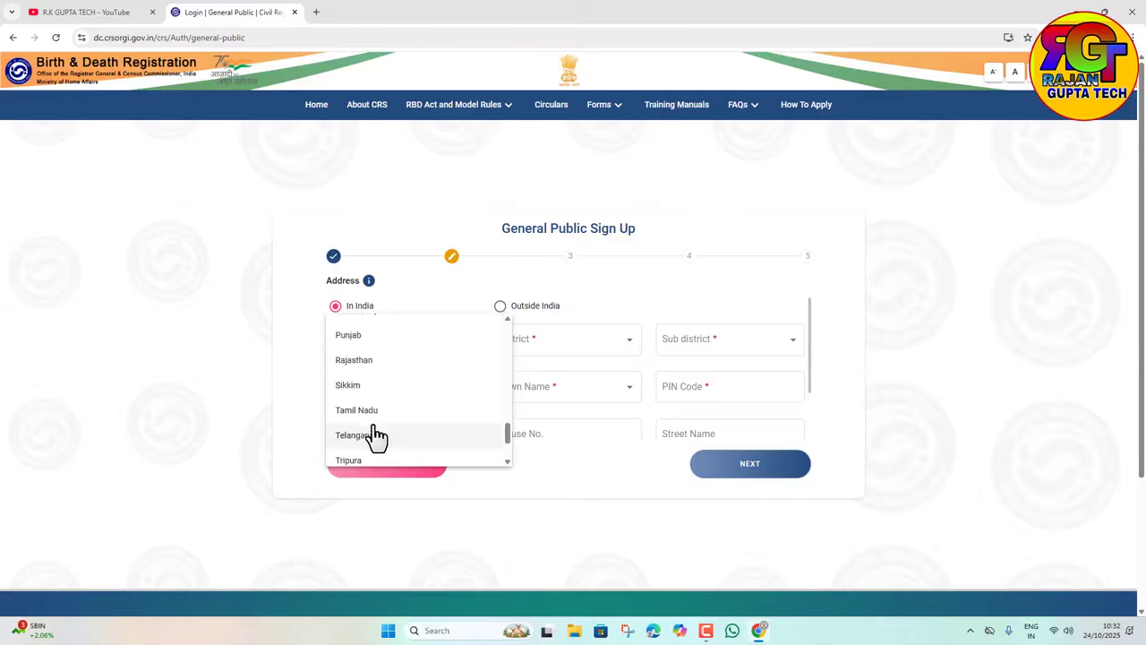
pyautogui.scroll(-1, 374, 438)
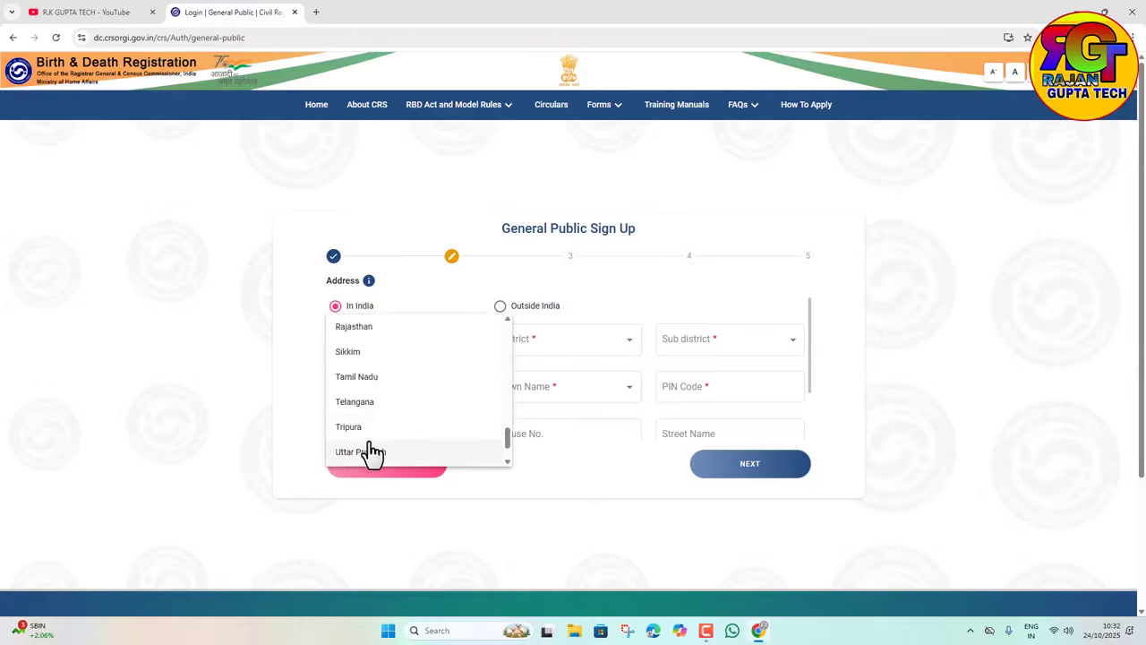
pyautogui.click(360, 451)
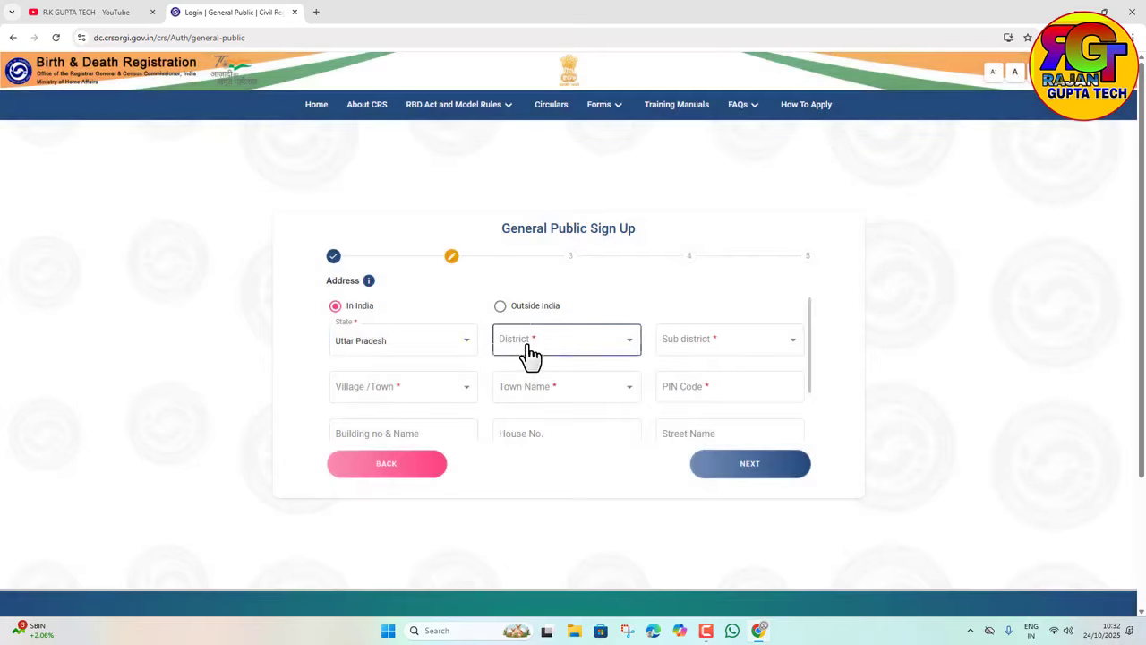
pyautogui.click(529, 354)
pyautogui.click(530, 400)
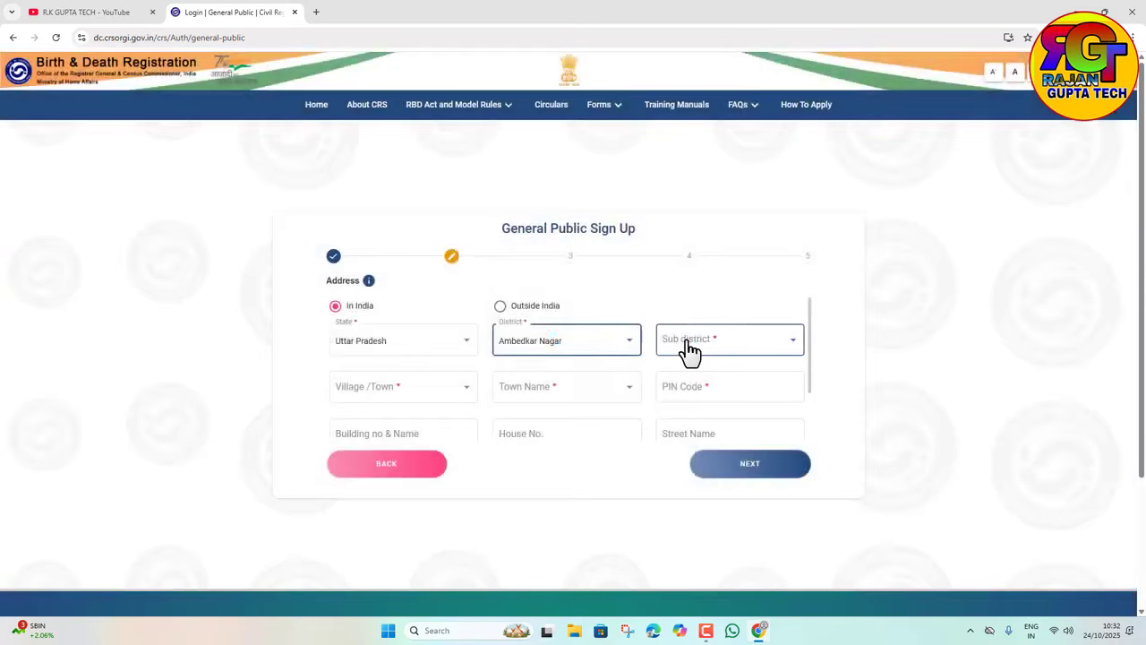
pyautogui.click(686, 350)
pyautogui.click(676, 377)
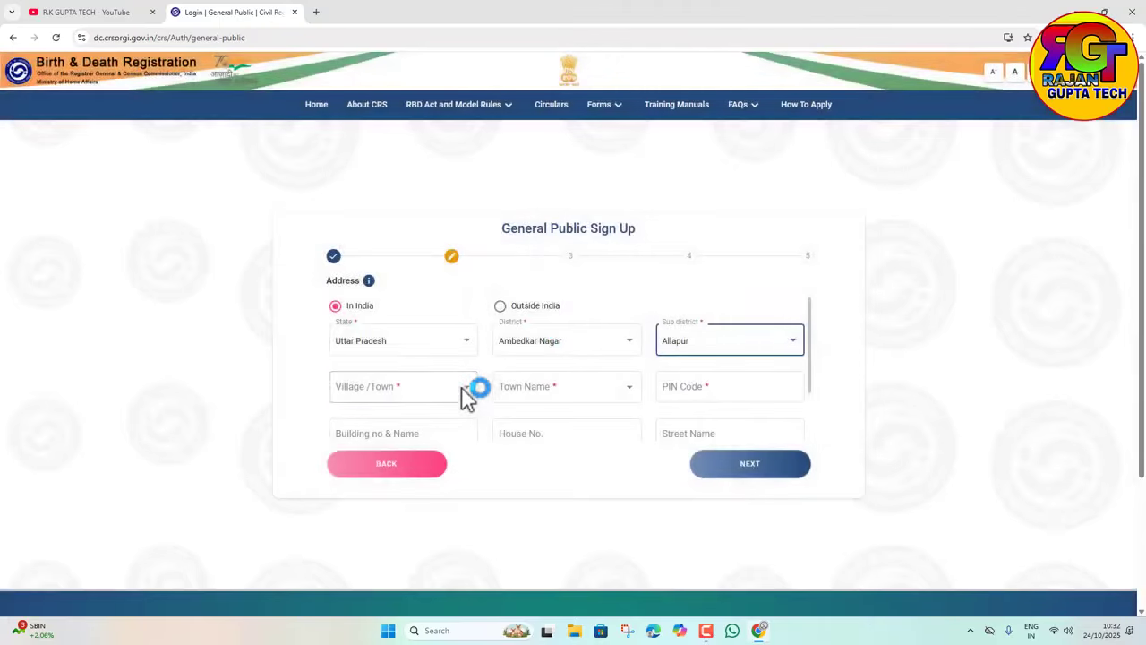
# Step: Mark the address as village Aannapur, enter the PIN code, and continue to Aadhaar and Nationality
pyautogui.click(462, 387)
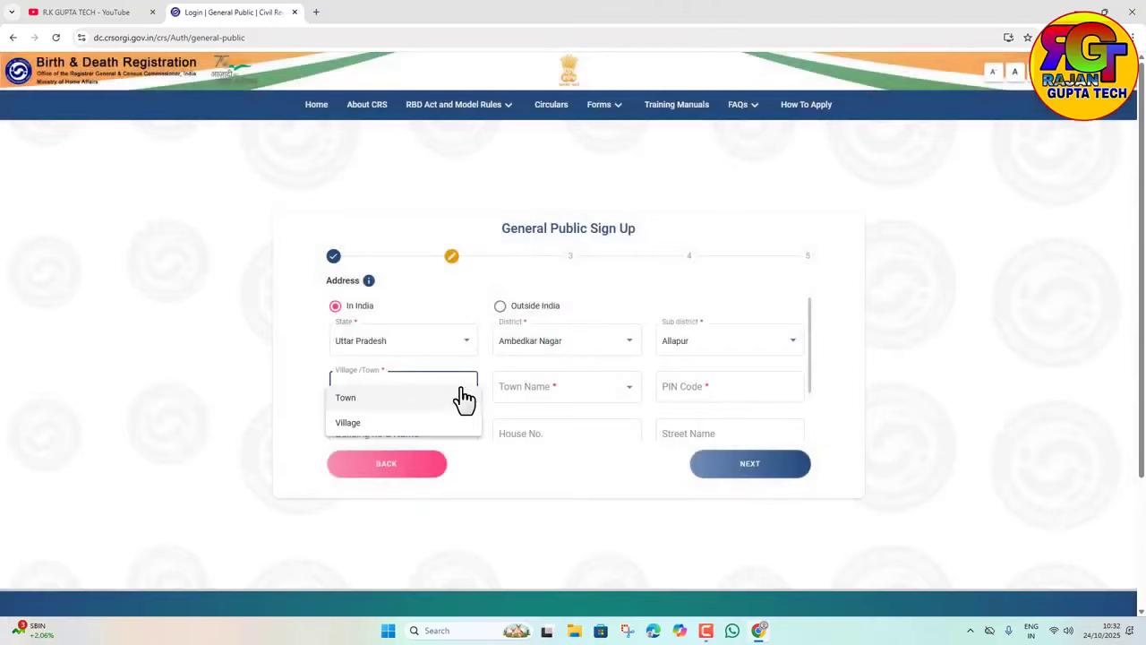
pyautogui.click(354, 425)
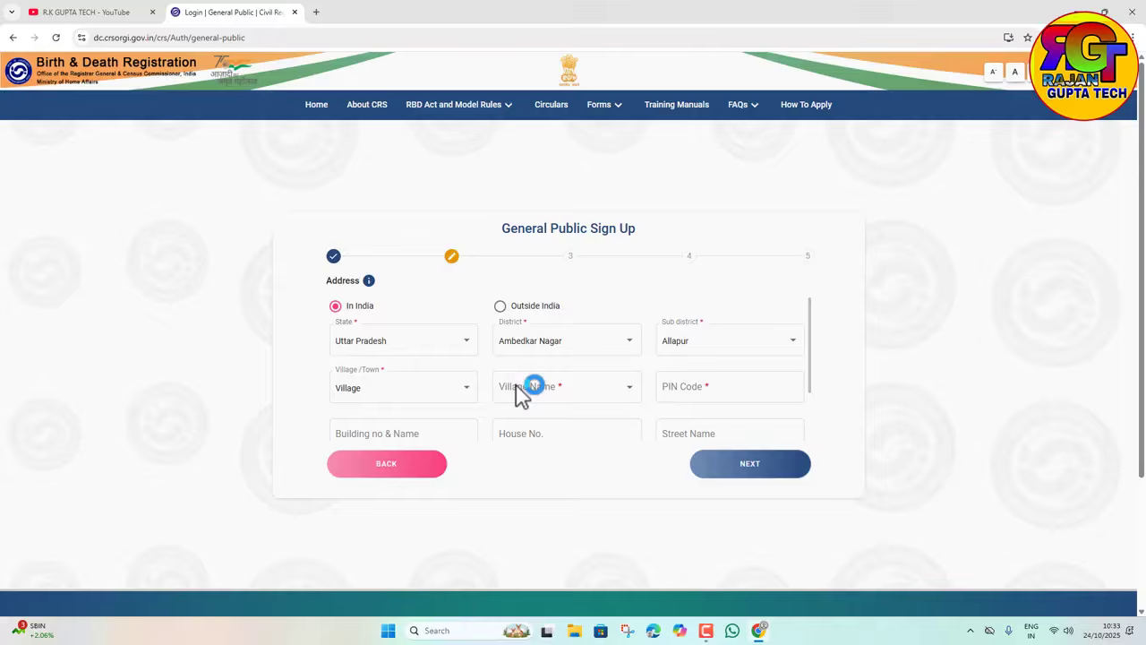
pyautogui.click(520, 389)
pyautogui.click(515, 422)
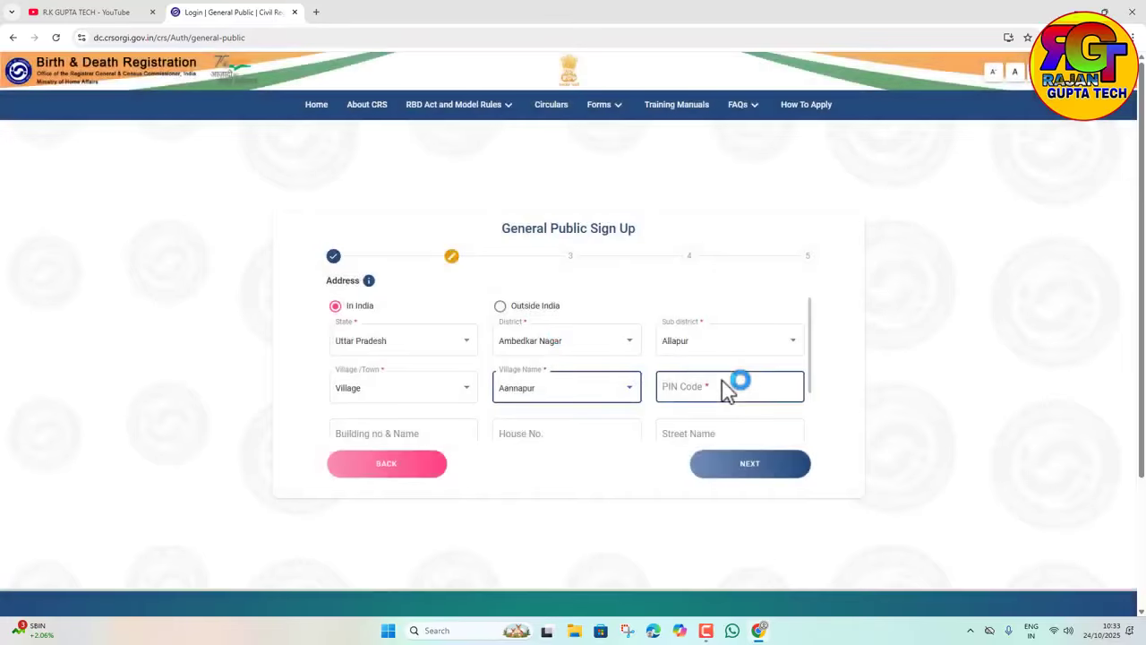
pyautogui.click(725, 387)
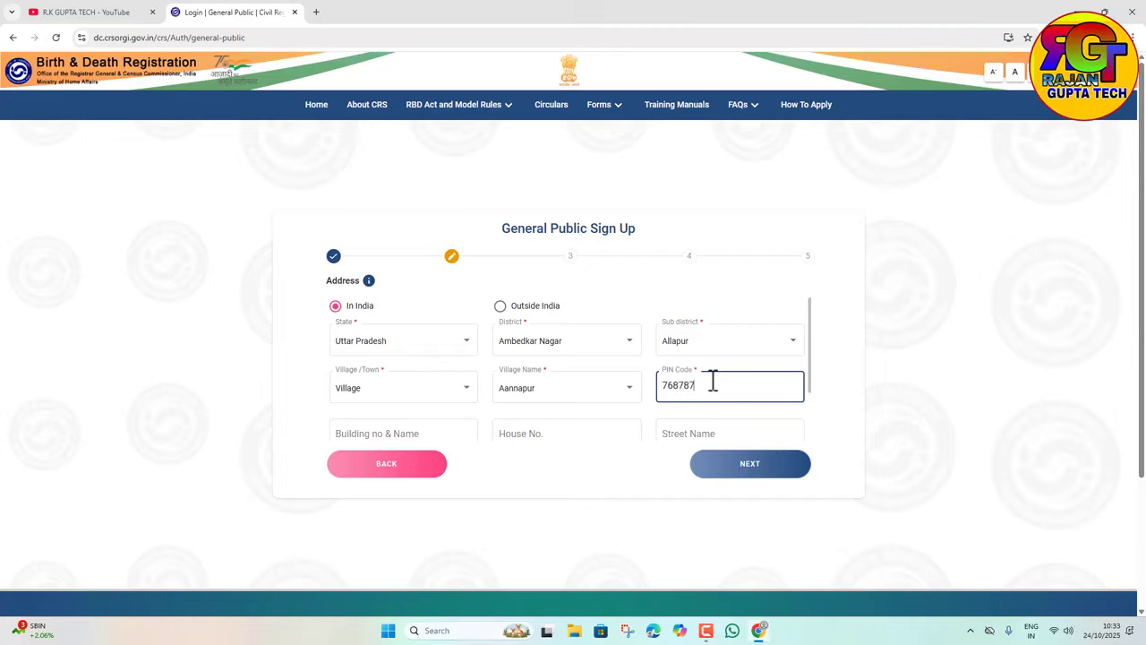
pyautogui.click(714, 465)
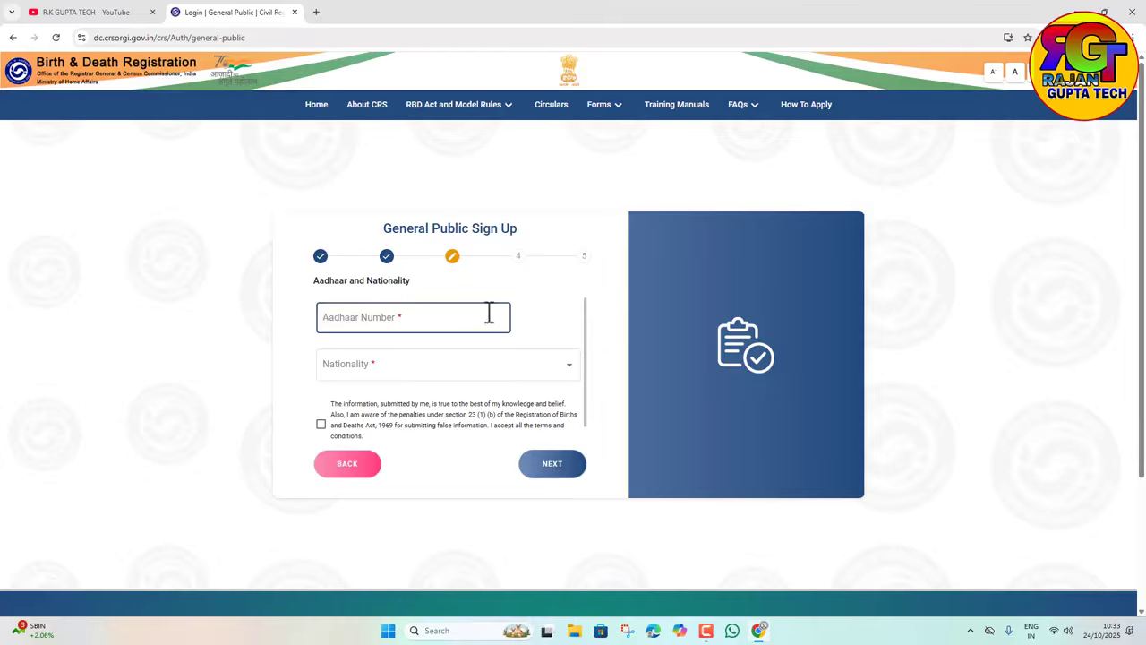
# Step: Choose Indian nationality, accept the declaration, and return to the CRS home page
pyautogui.click(403, 373)
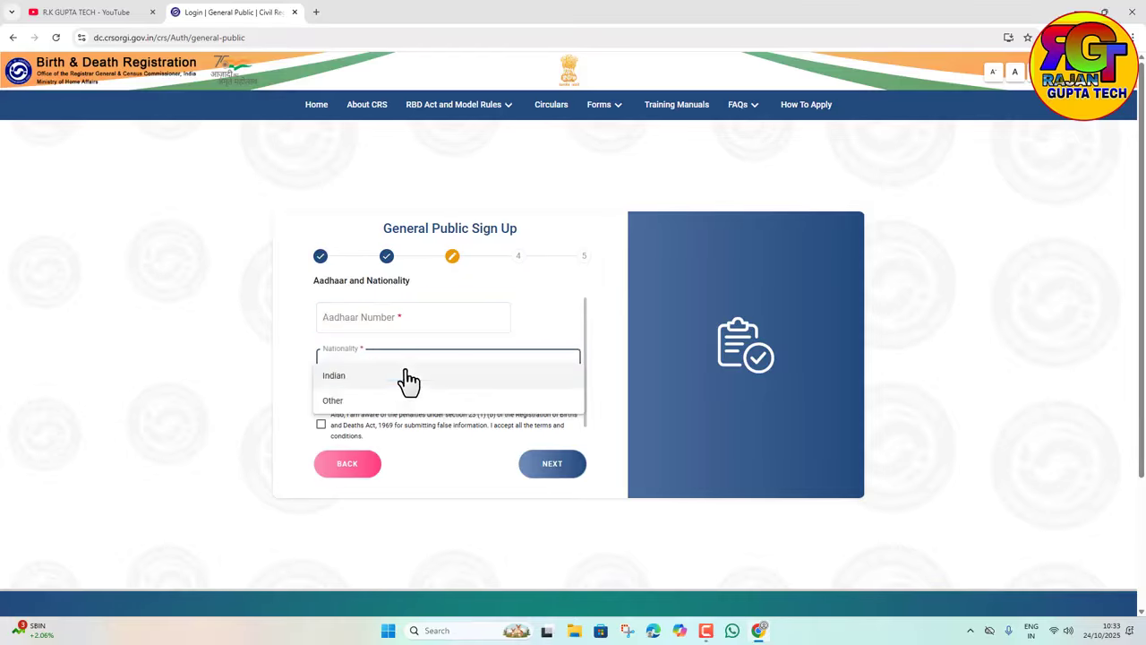
pyautogui.click(354, 385)
pyautogui.click(320, 423)
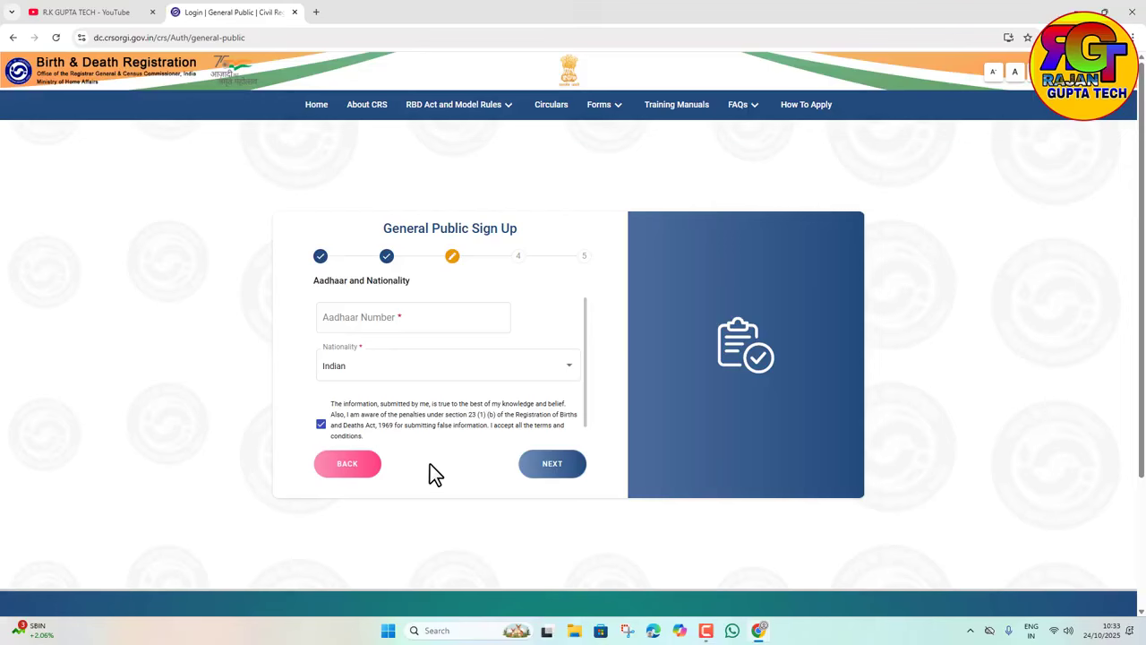
pyautogui.click(316, 106)
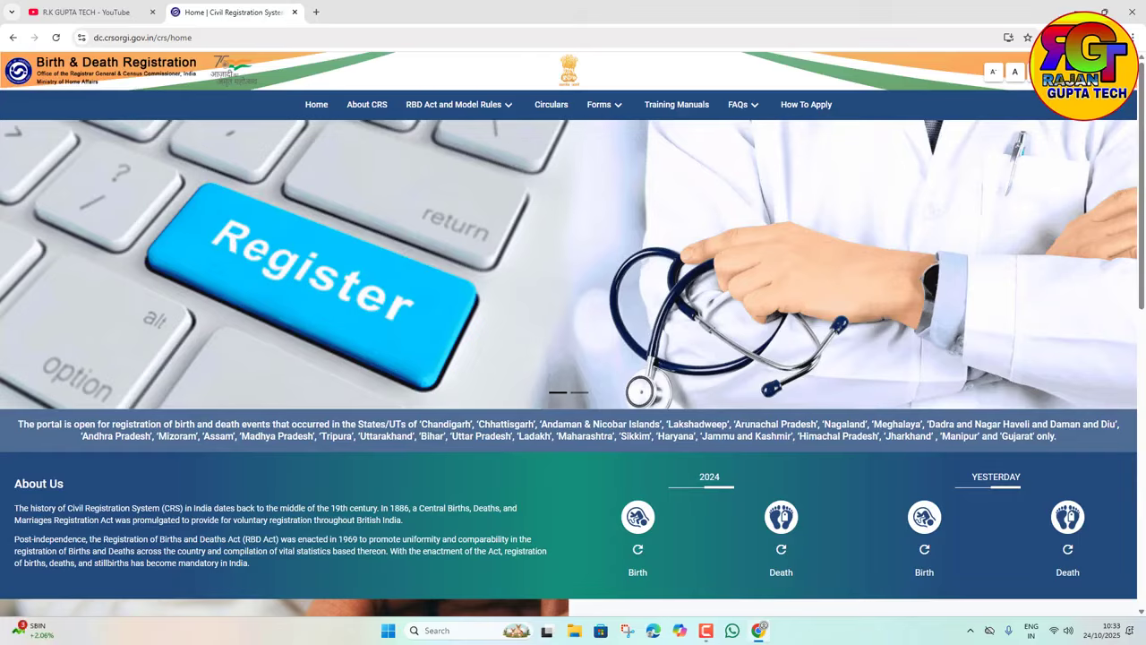
# Step: Go to the General Public login and begin entering the mobile number
pyautogui.click(1097, 71)
pyautogui.click(1063, 105)
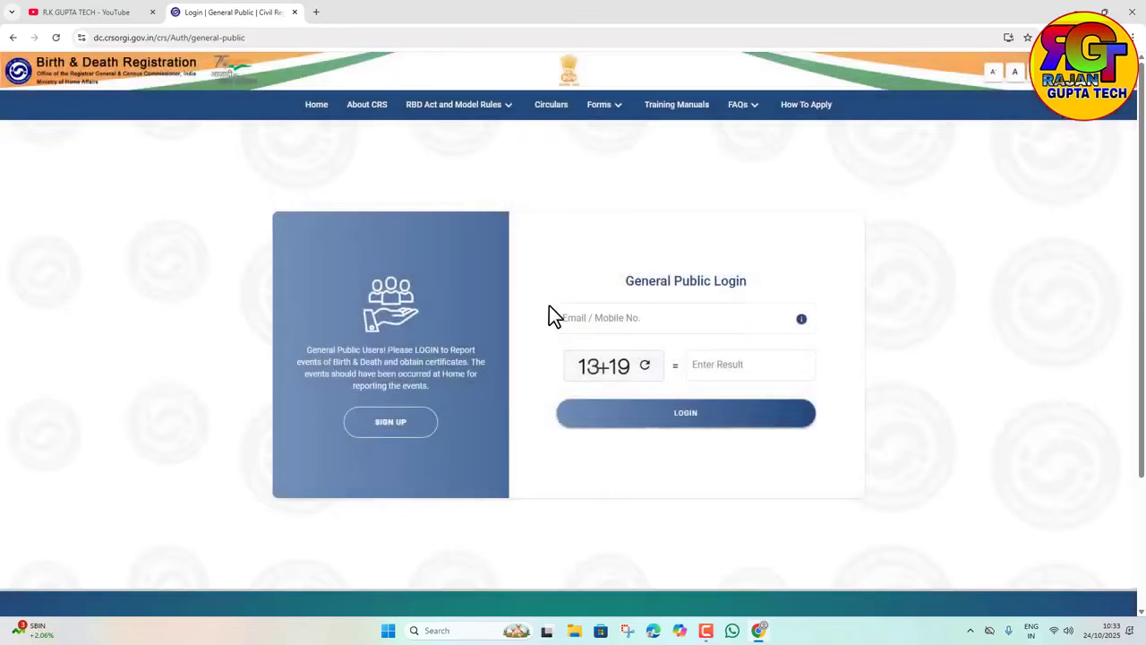
pyautogui.click(604, 328)
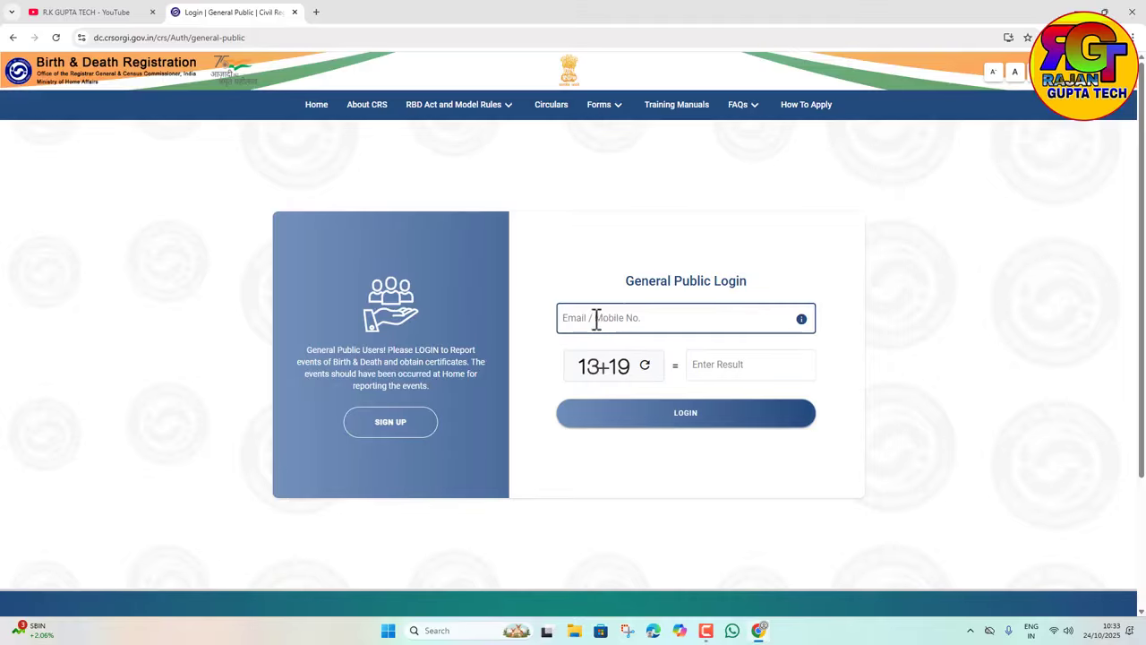
pyautogui.click(598, 324)
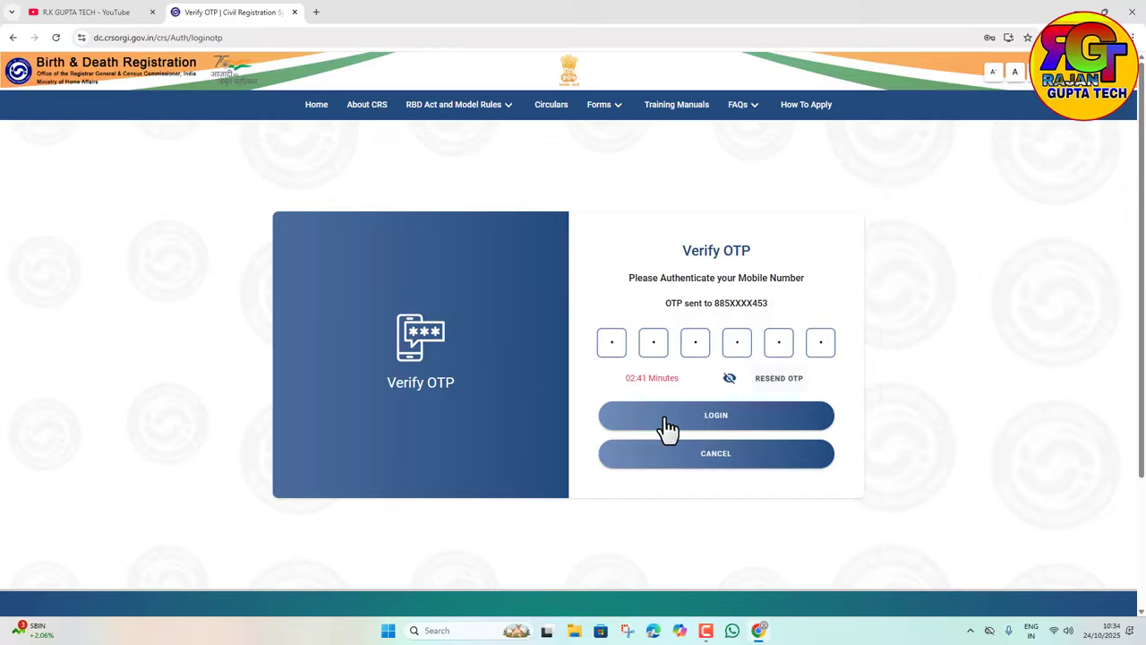
# Step: Log in with the OTP and start a new Report Birth form from the Birth menu
pyautogui.click(669, 422)
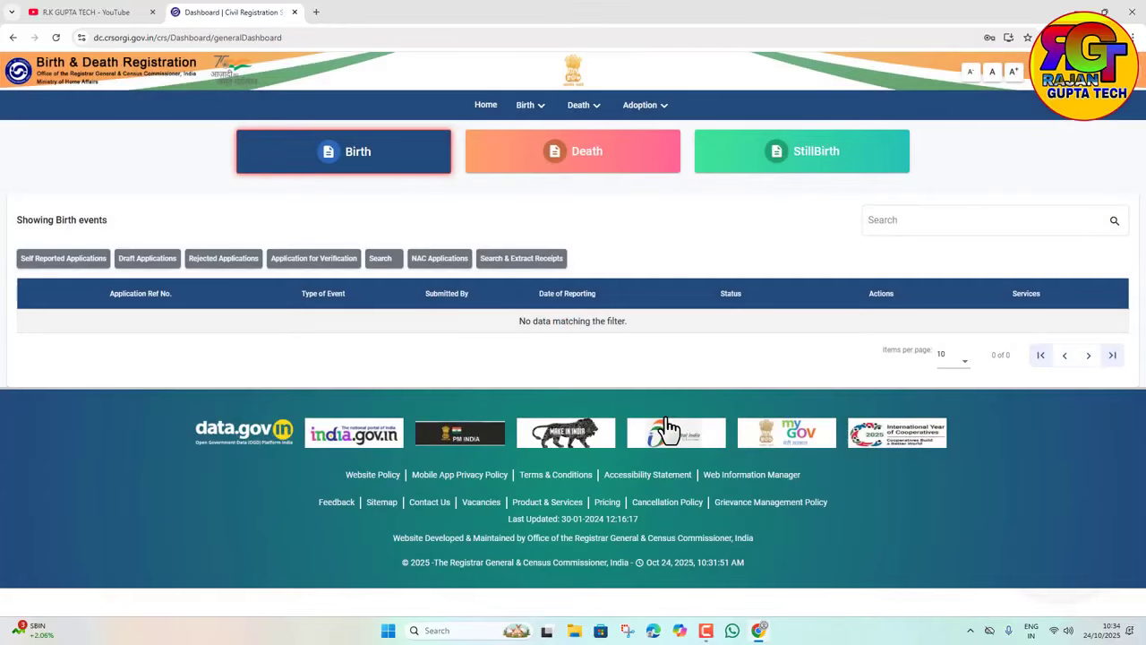
pyautogui.click(530, 115)
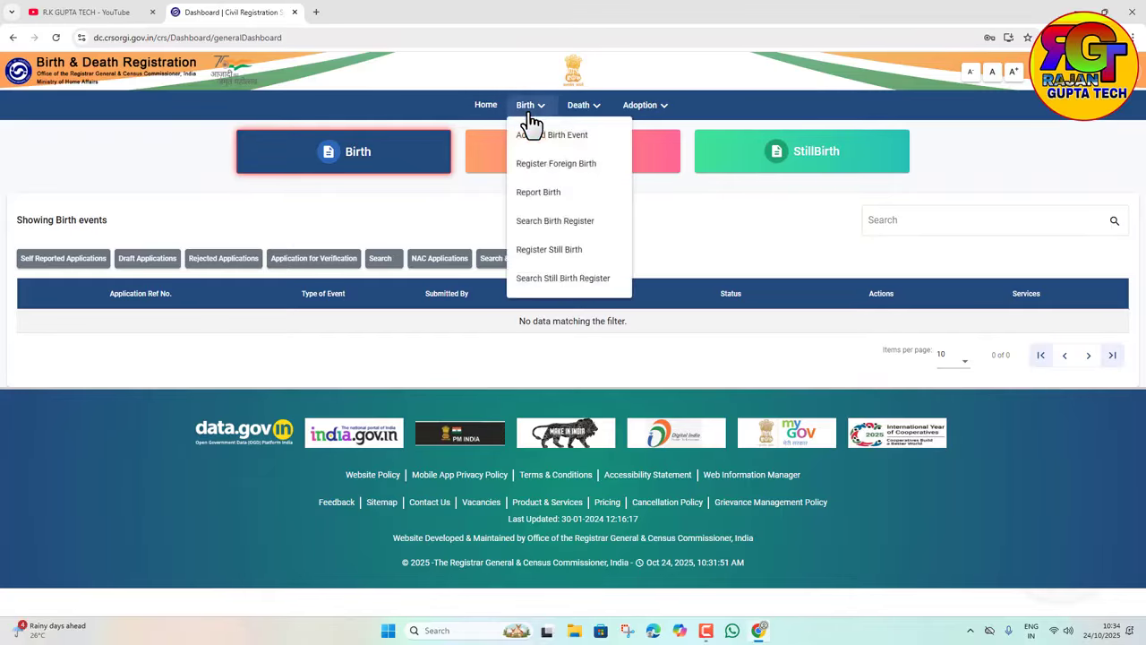
pyautogui.click(529, 197)
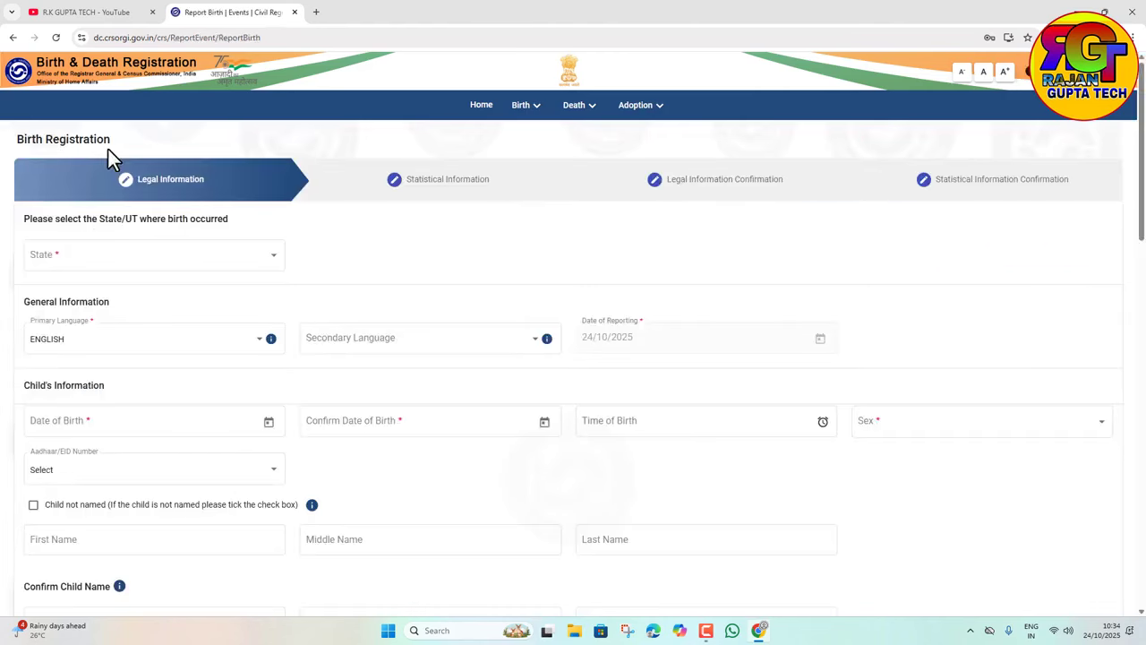
# Step: Choose Uttar Pradesh as the state of birth, bringing up English/Hindi bilingual labels
pyautogui.click(204, 260)
pyautogui.scroll(-3, 96, 381)
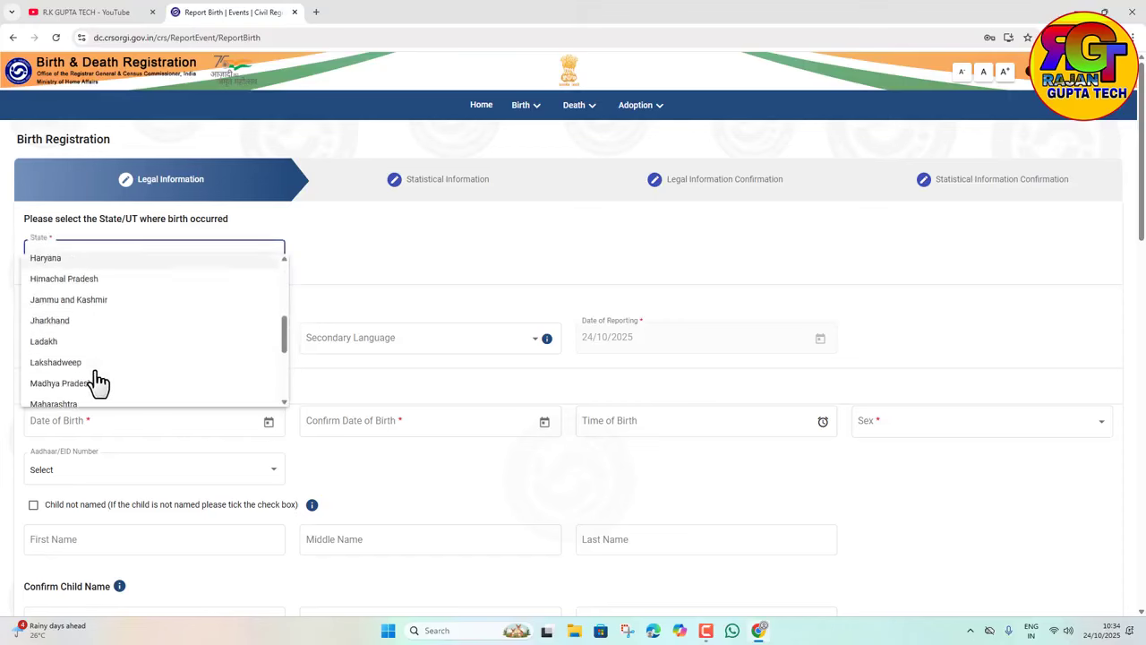
pyautogui.scroll(-4, 85, 385)
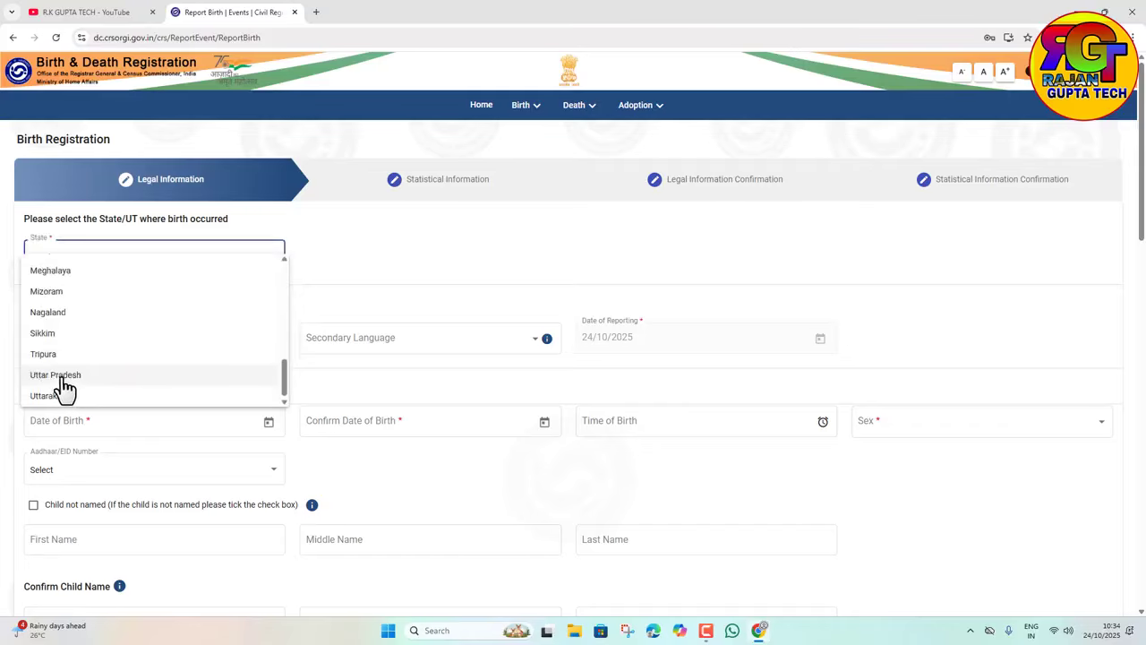
pyautogui.click(62, 376)
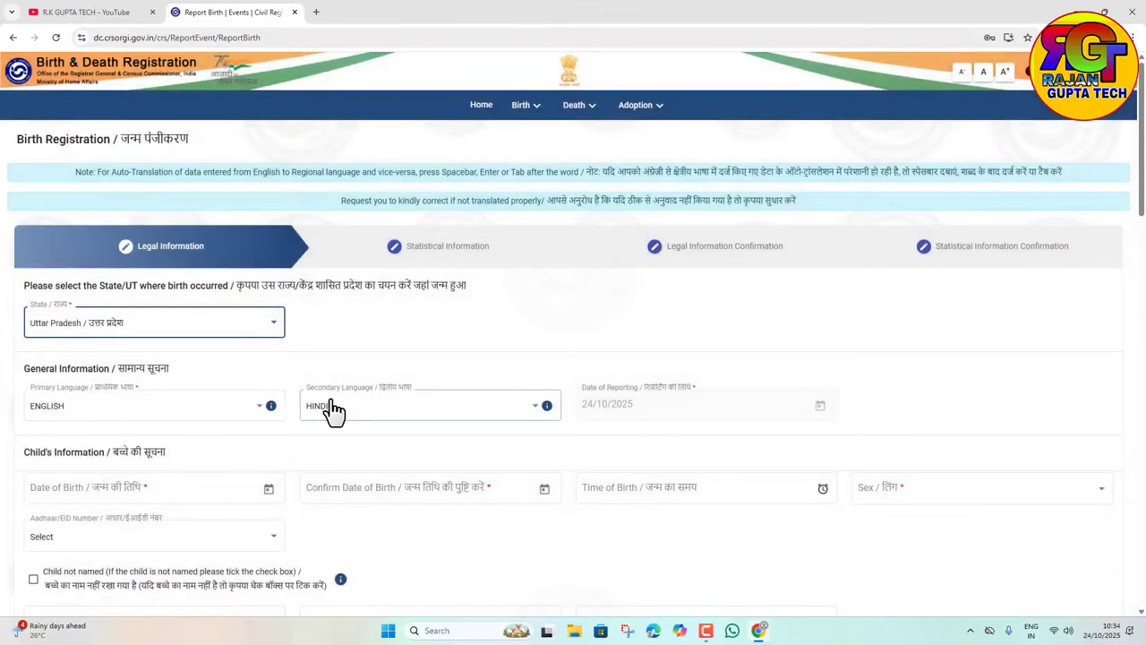
pyautogui.scroll(-2, 340, 408)
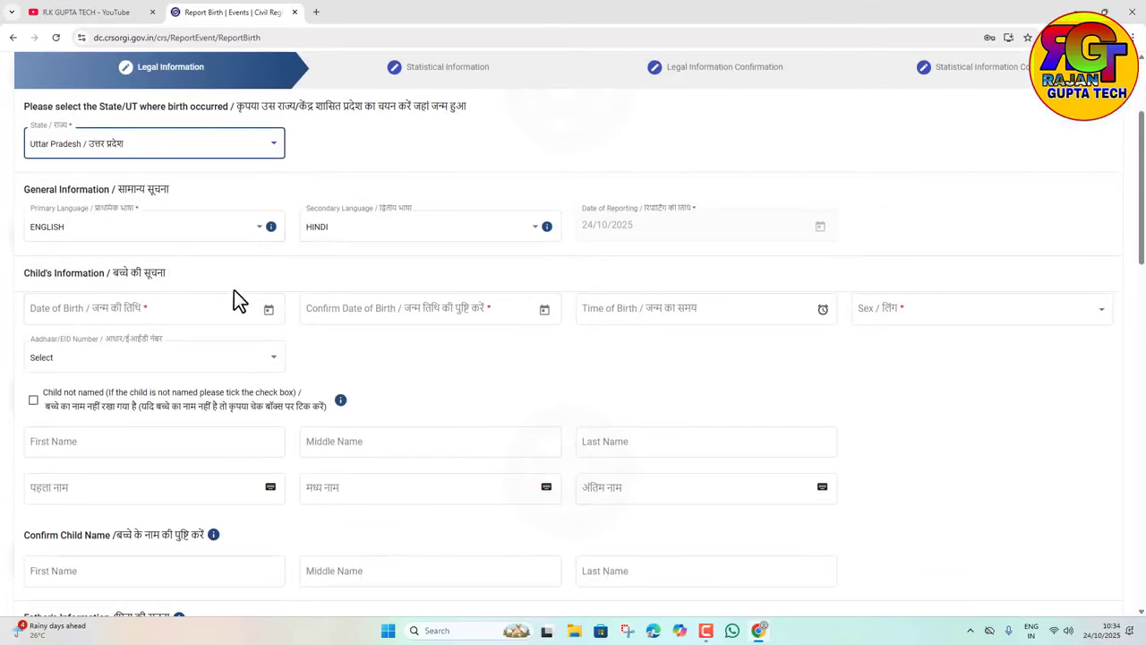
# Step: Set the child's Date of Birth to 01/01/2024 and dismiss the document-check notice
pyautogui.click(268, 310)
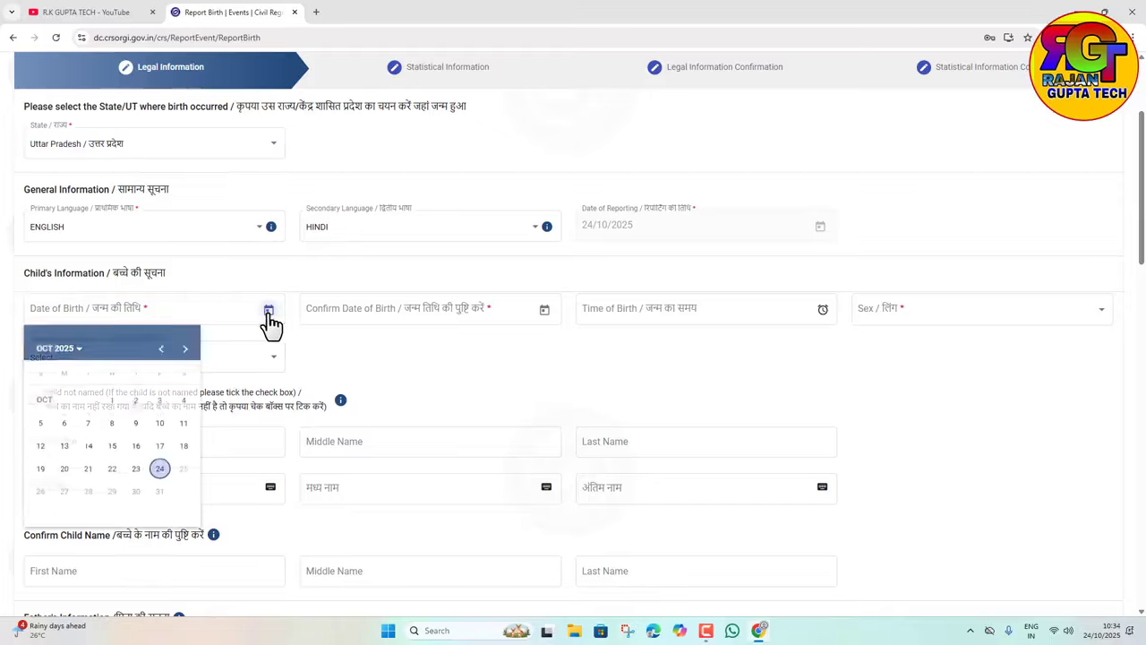
pyautogui.click(77, 351)
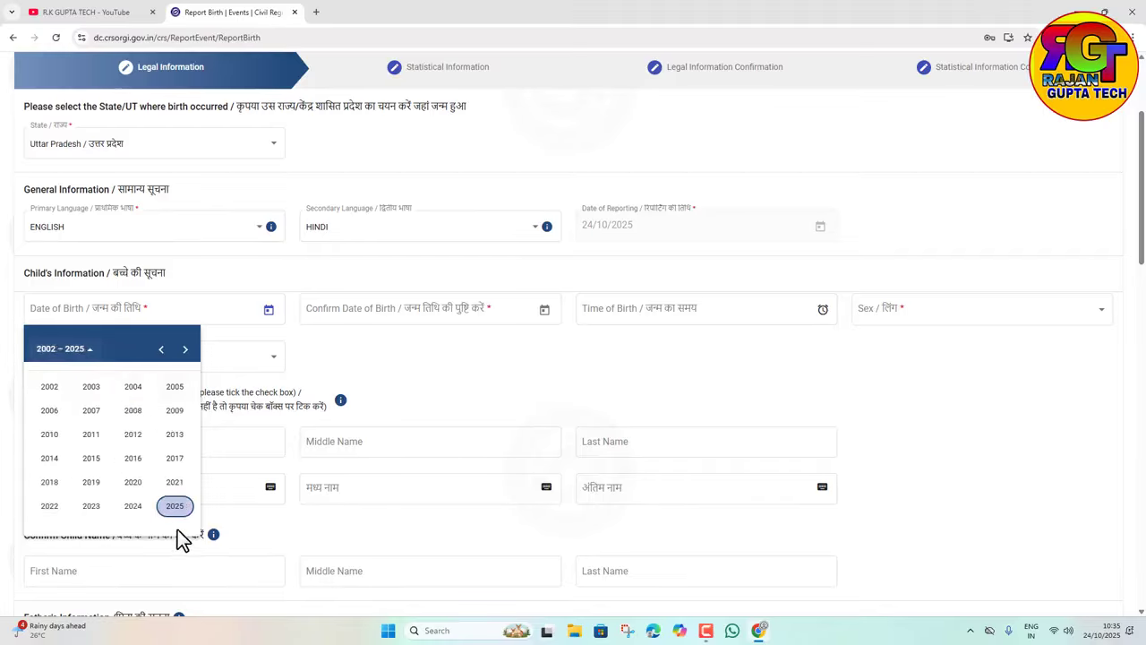
pyautogui.click(136, 506)
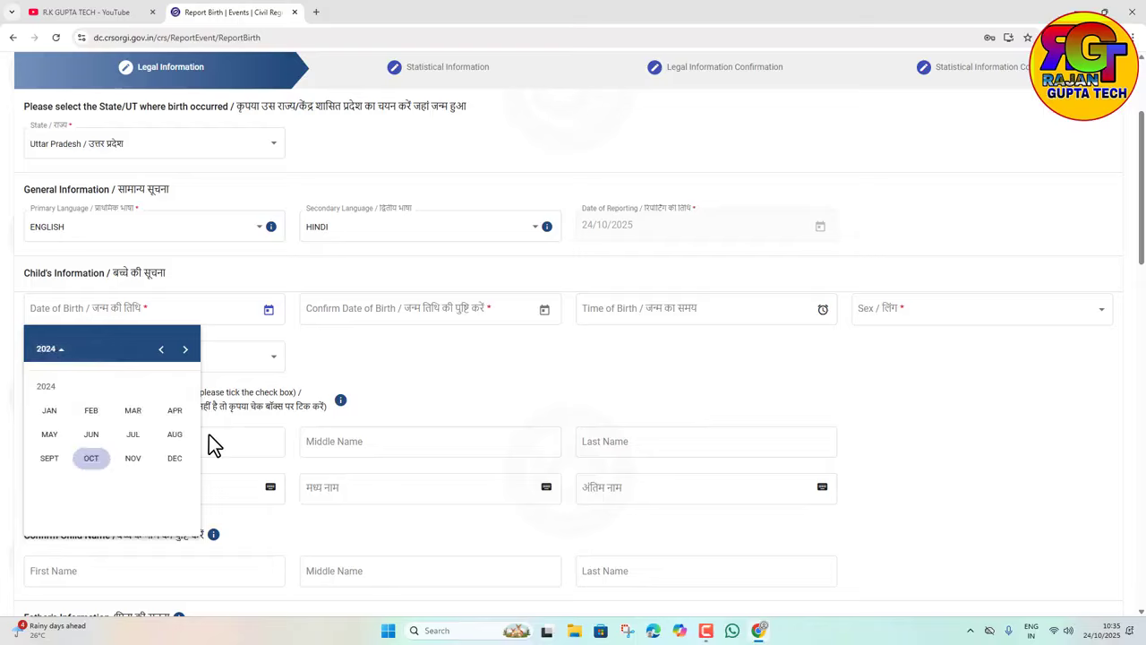
pyautogui.click(47, 414)
pyautogui.click(65, 428)
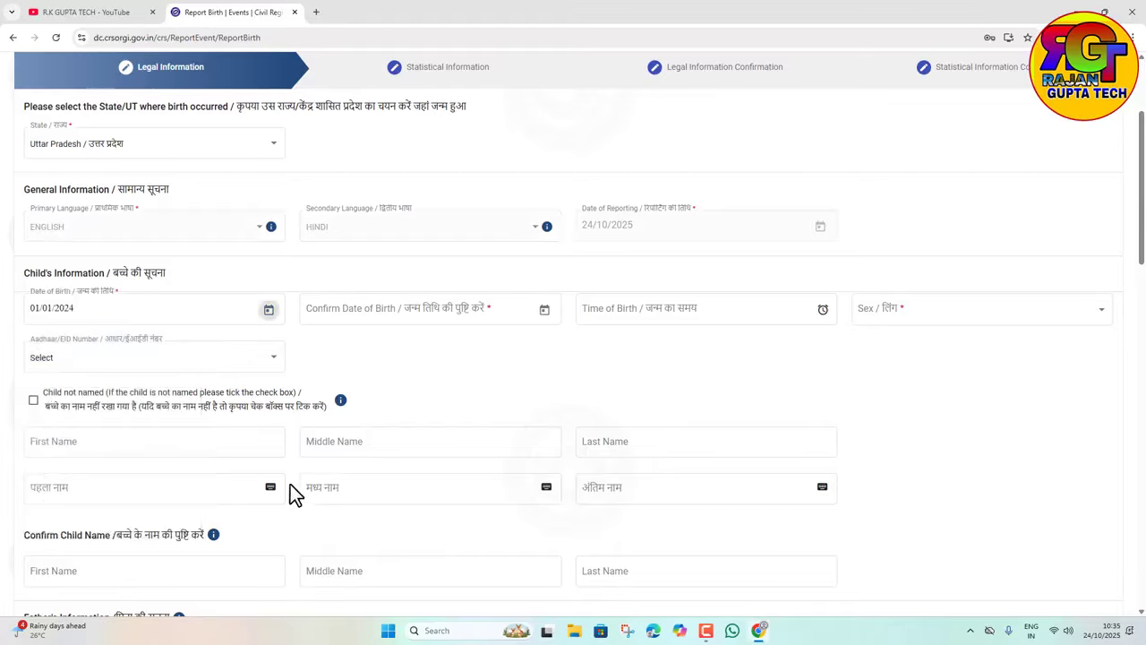
pyautogui.click(700, 383)
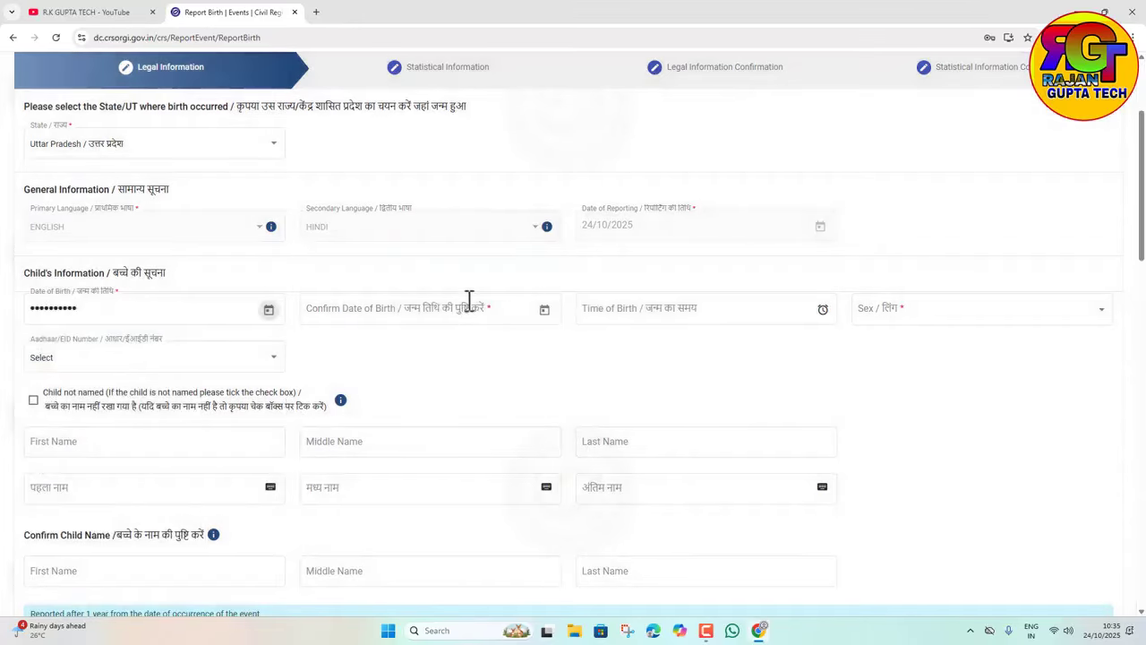
# Step: Enter 01/01/2024 again in Confirm Date of Birth
pyautogui.click(544, 310)
pyautogui.click(358, 351)
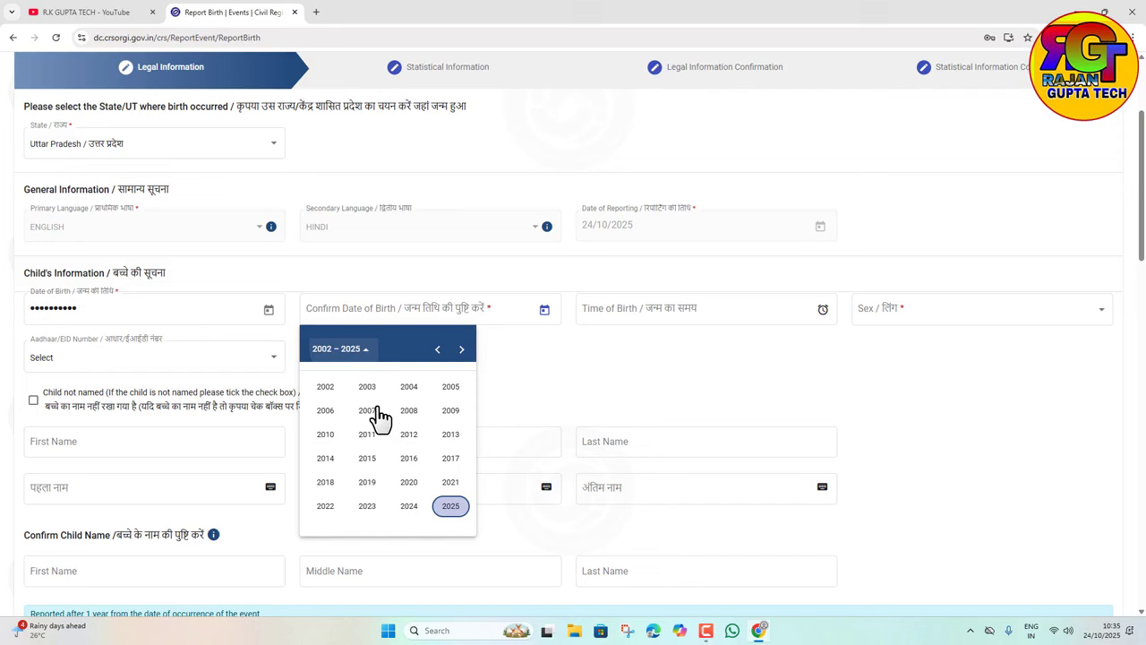
pyautogui.click(406, 507)
pyautogui.click(325, 411)
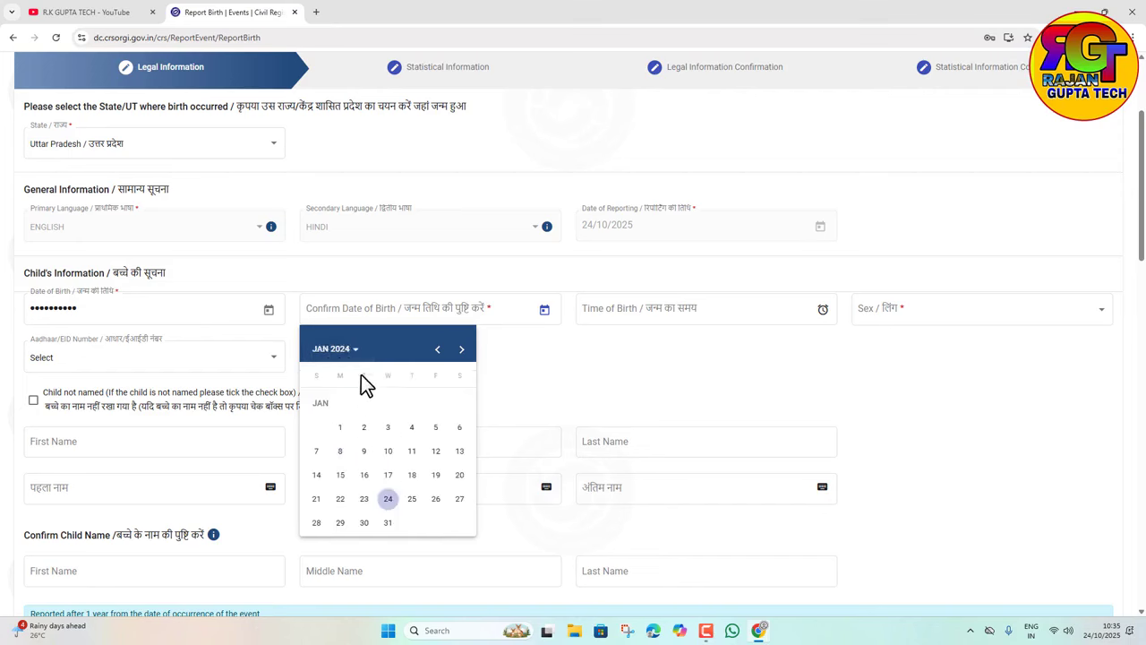
pyautogui.click(340, 427)
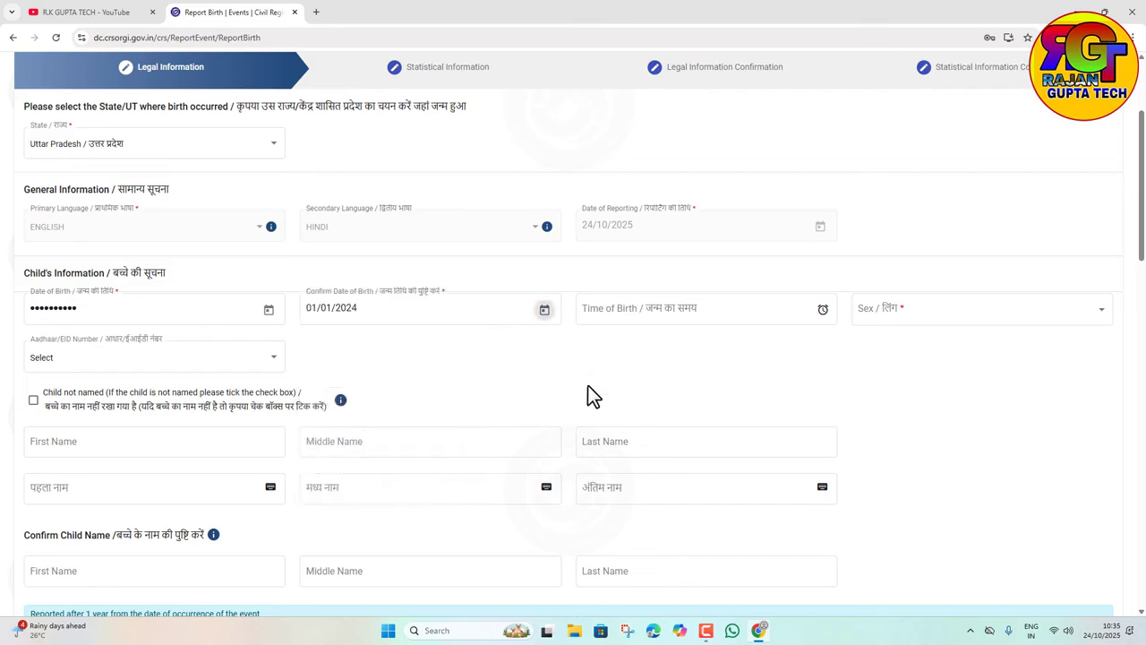
pyautogui.click(614, 308)
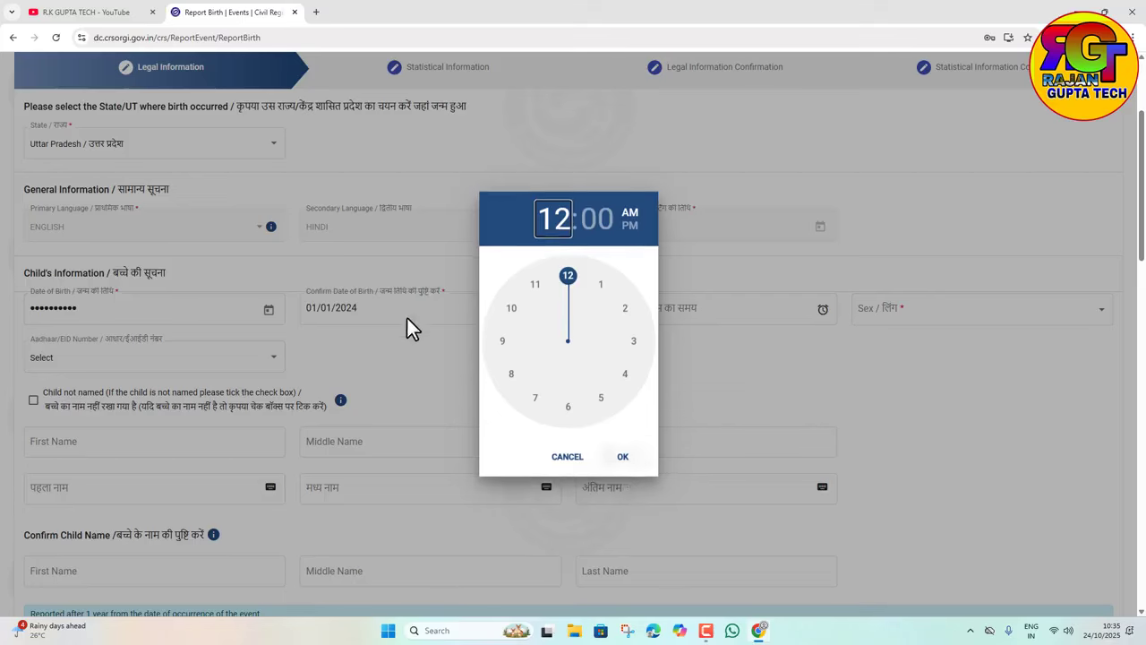
# Step: Pick hour 7, minute 15 and PM in the Time of Birth clock and confirm
pyautogui.click(512, 309)
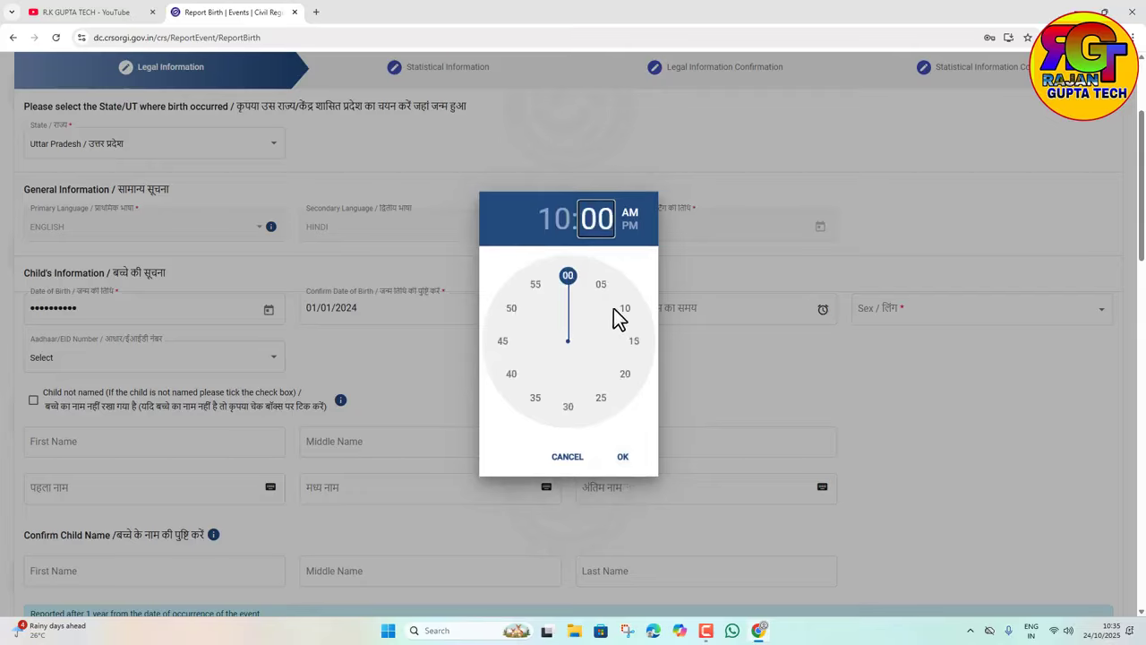
pyautogui.click(544, 222)
pyautogui.click(537, 399)
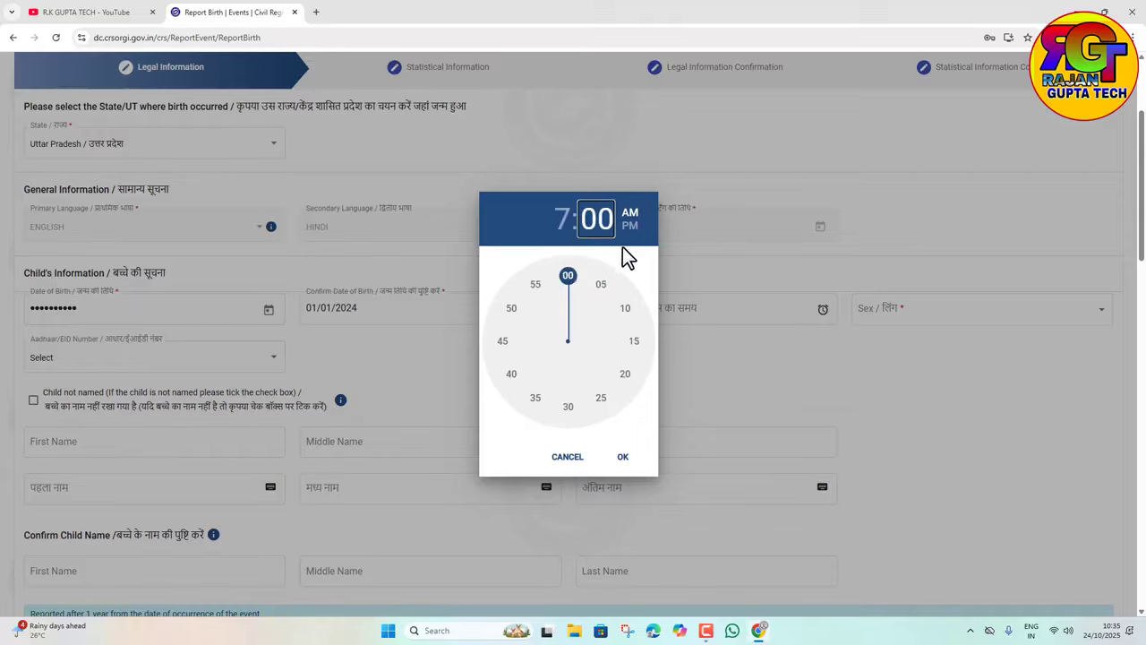
pyautogui.click(628, 337)
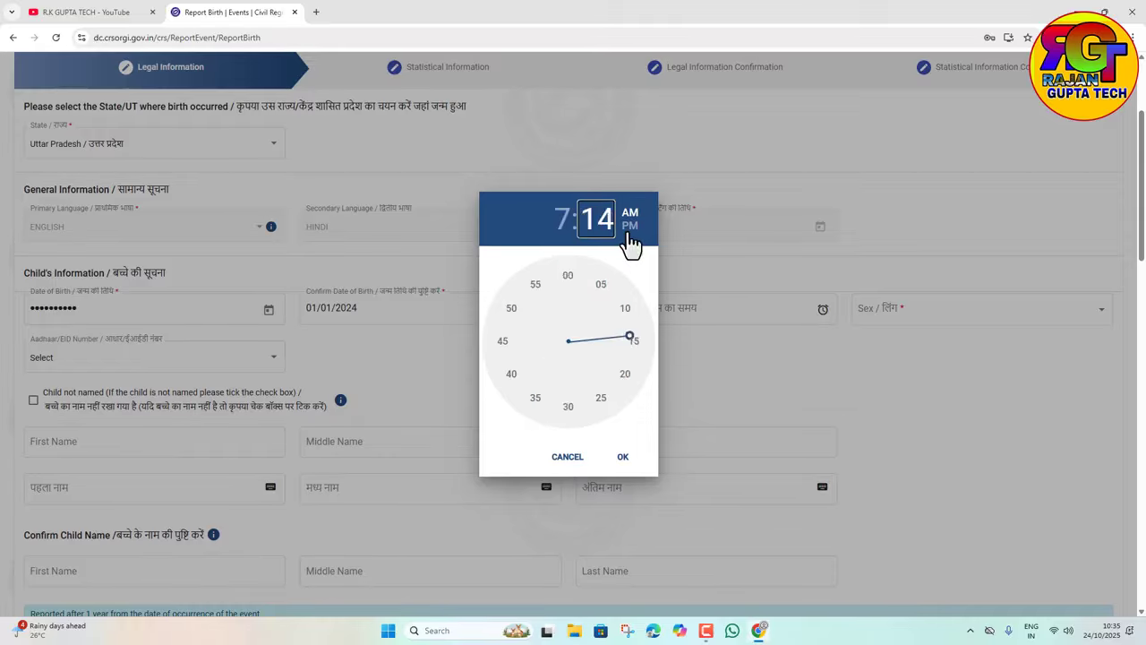
pyautogui.click(632, 346)
pyautogui.click(630, 225)
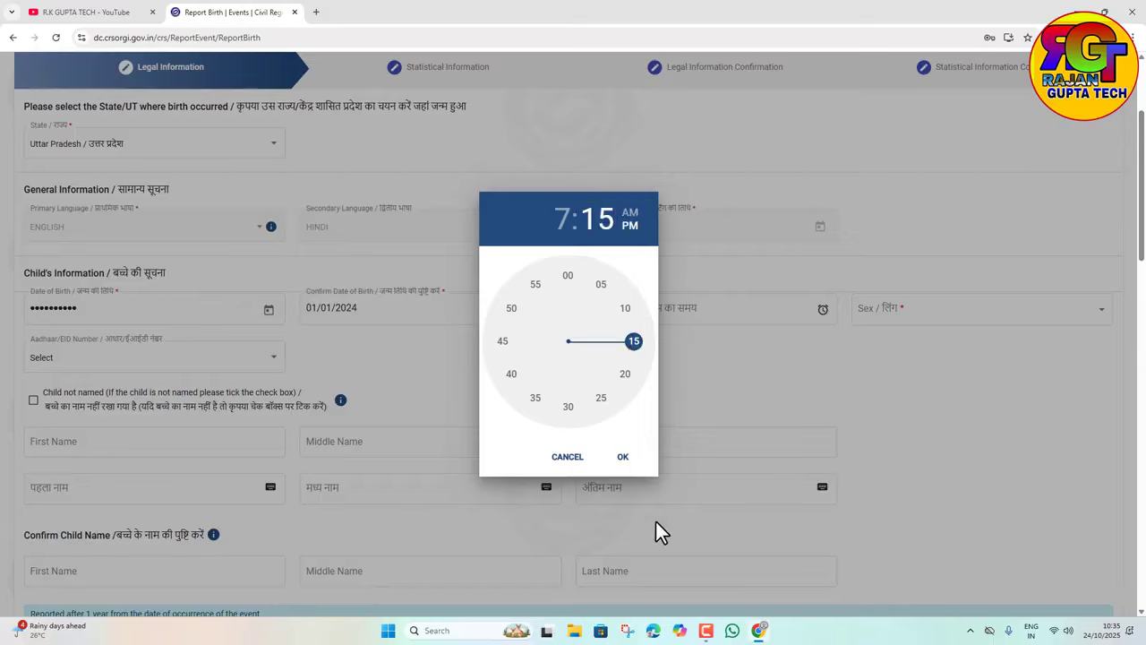
pyautogui.click(622, 457)
# Step: Set the child's sex to Male
pyautogui.click(890, 322)
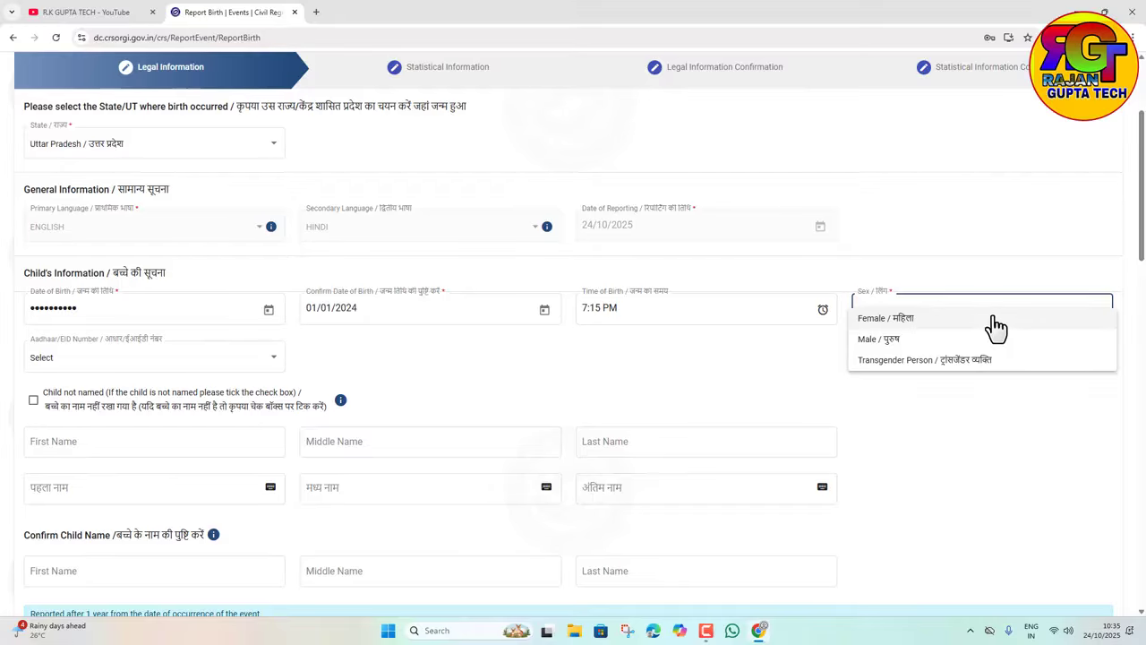
pyautogui.click(873, 340)
pyautogui.scroll(-2, 305, 497)
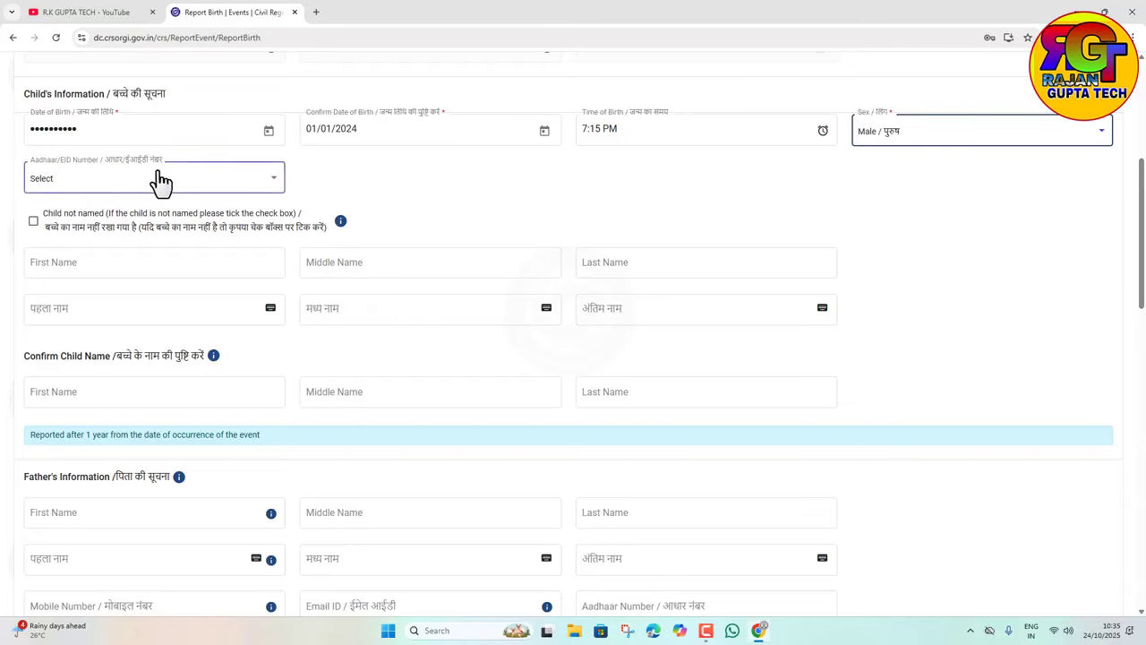
# Step: Enter RAM as the child's first name so the Hindi field fills with राम
pyautogui.click(54, 263)
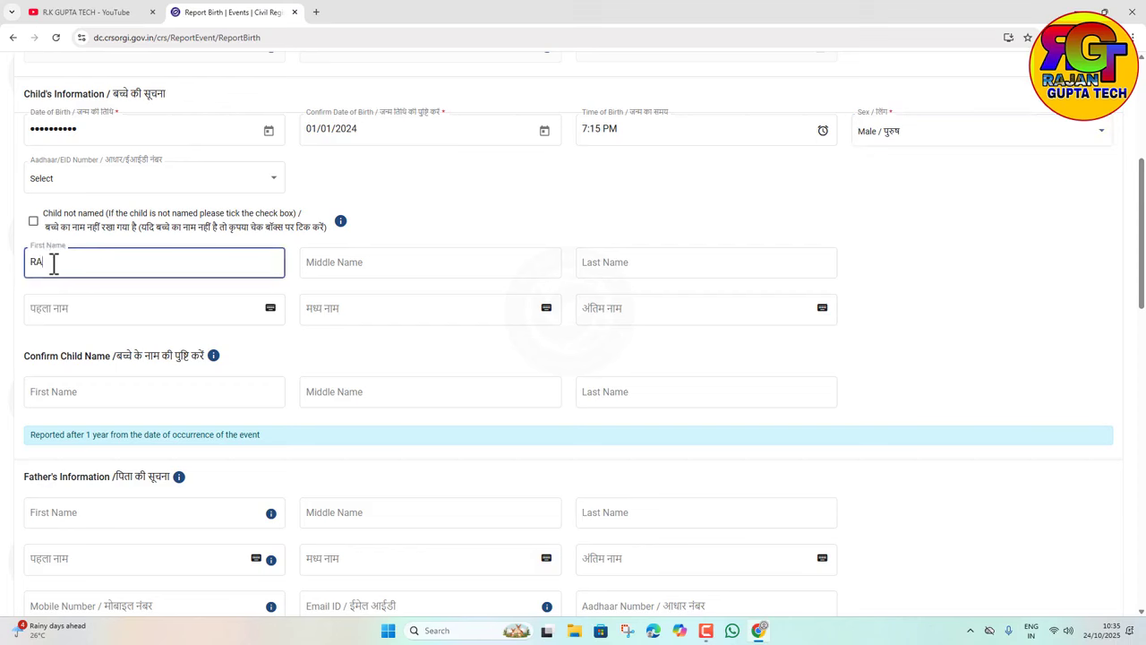
pyautogui.write('RAM')
pyautogui.click(323, 329)
pyautogui.click(69, 307)
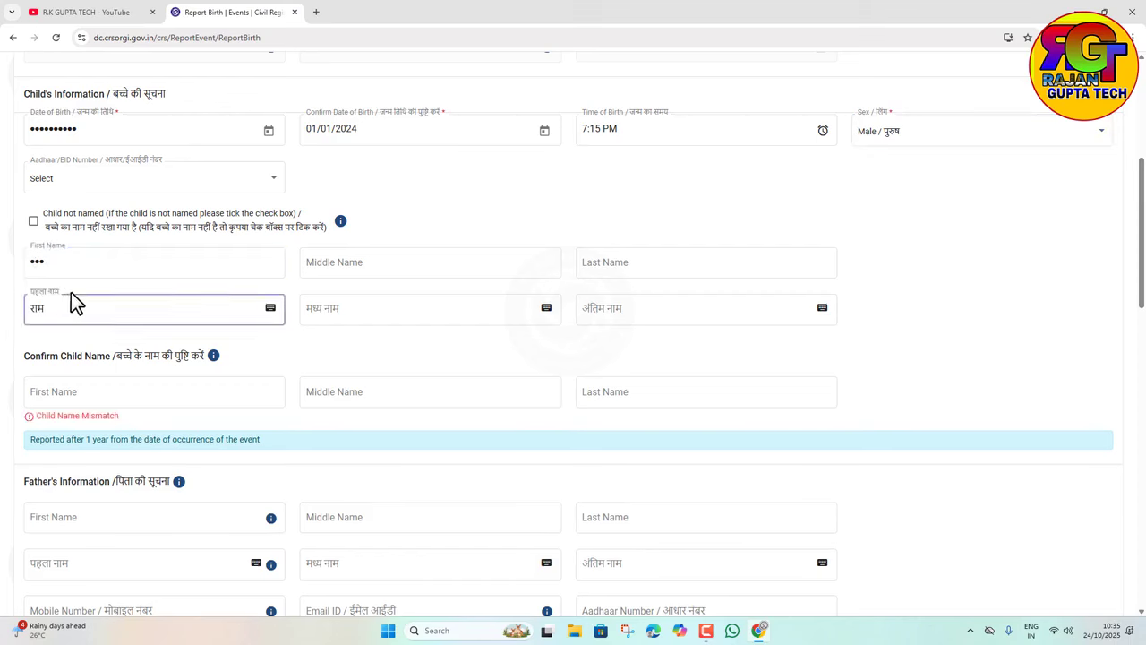
# Step: Enter RAM in Confirm Child Name First Name
pyautogui.click(79, 398)
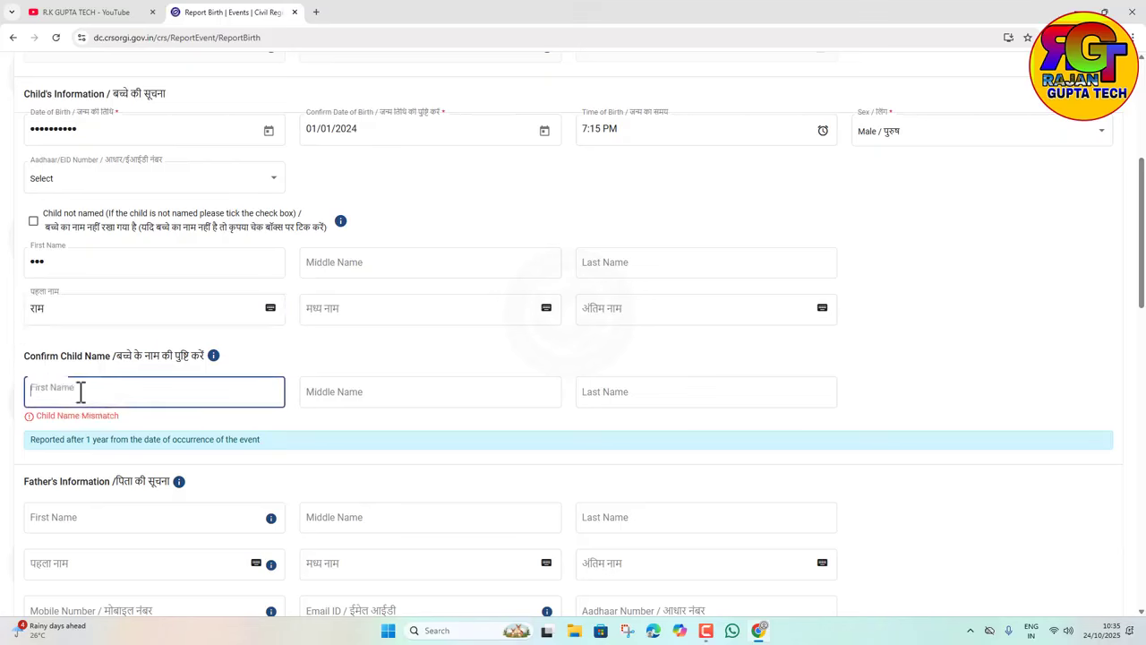
pyautogui.write('RAM')
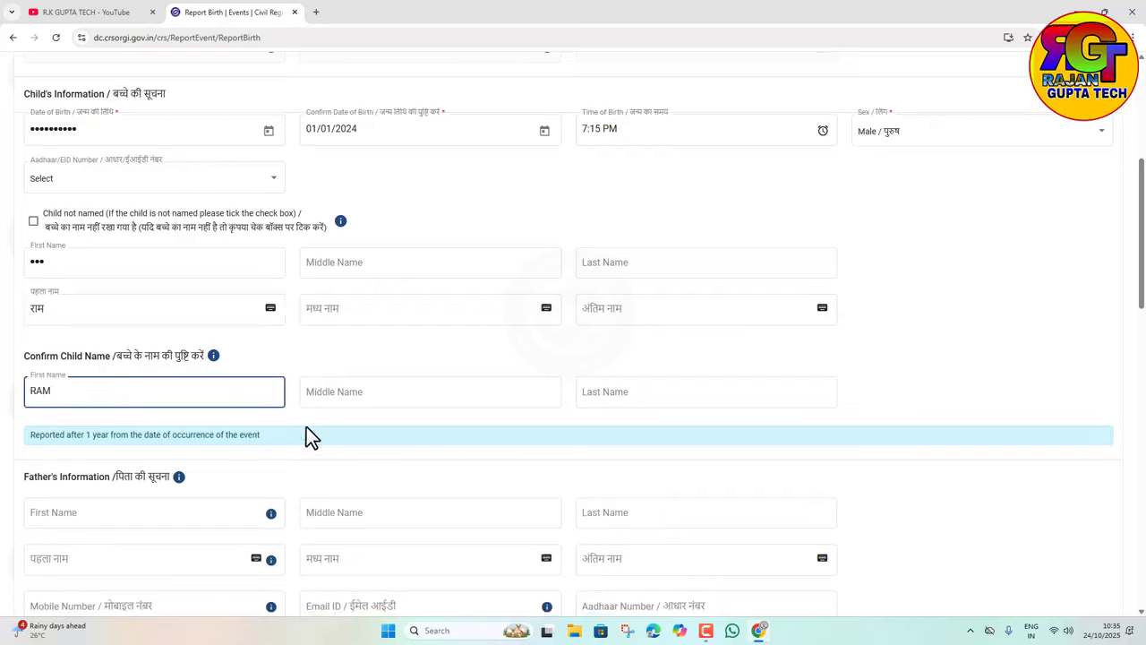
pyautogui.click(322, 416)
pyautogui.scroll(-2, 386, 425)
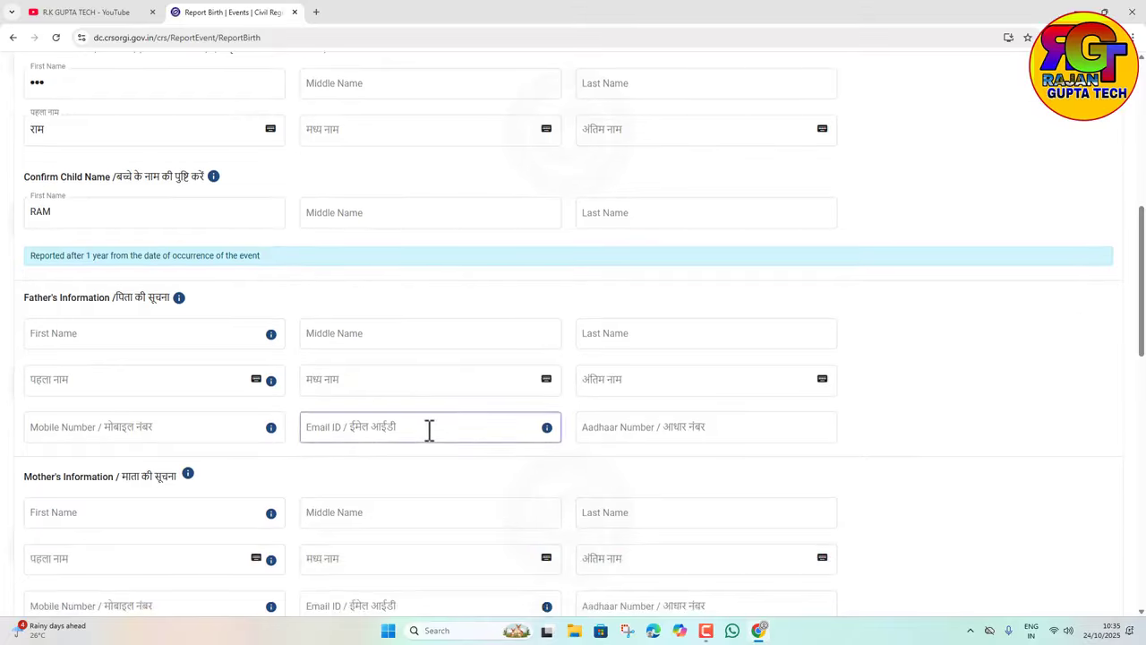
pyautogui.scroll(-2, 429, 431)
# Step: Enter SHIV as the father's first name, auto-filling Hindi शिव
pyautogui.click(128, 152)
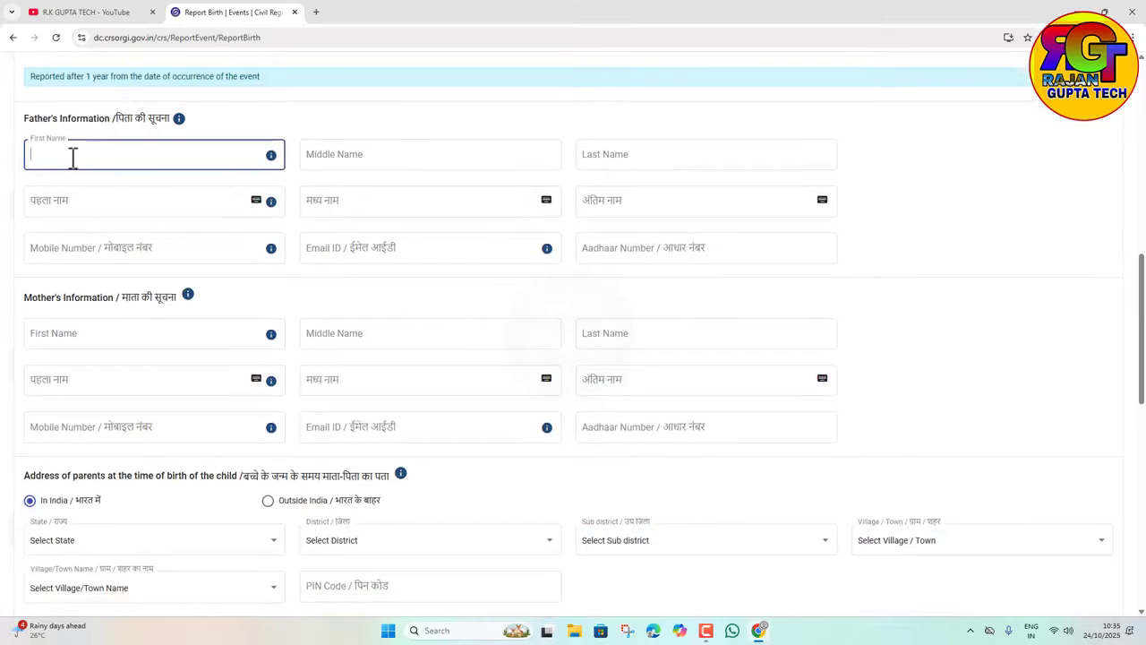
pyautogui.write('SHIV')
pyautogui.click(332, 278)
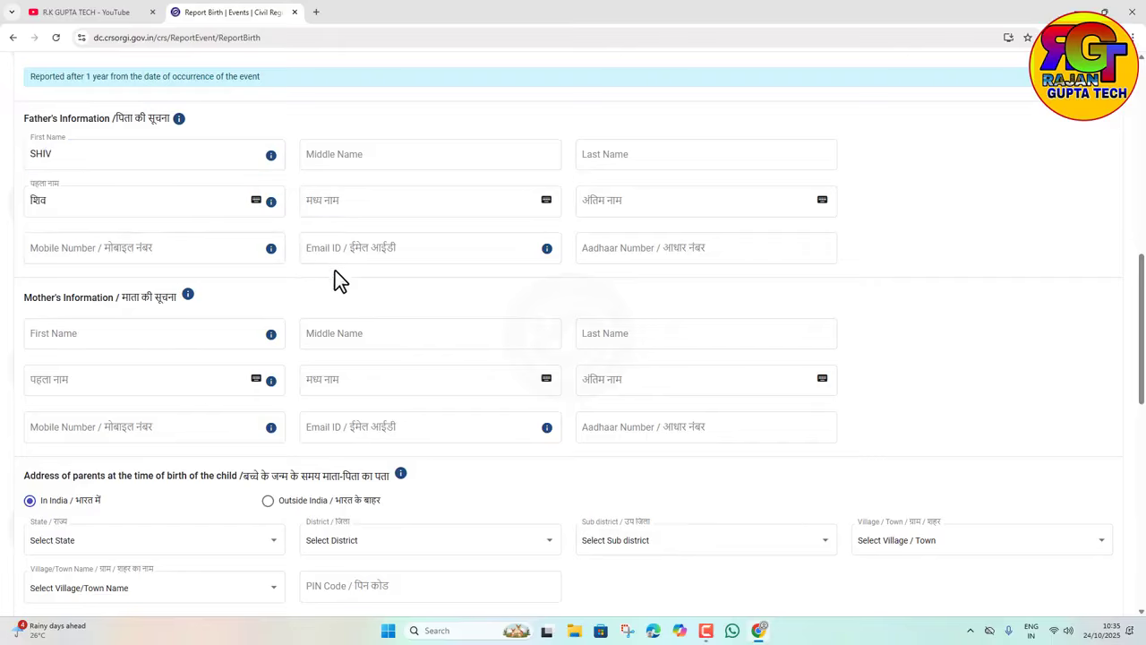
# Step: Enter DEVI as the mother's first name, auto-filling Hindi देवी
pyautogui.click(224, 332)
pyautogui.scroll(-1, 134, 314)
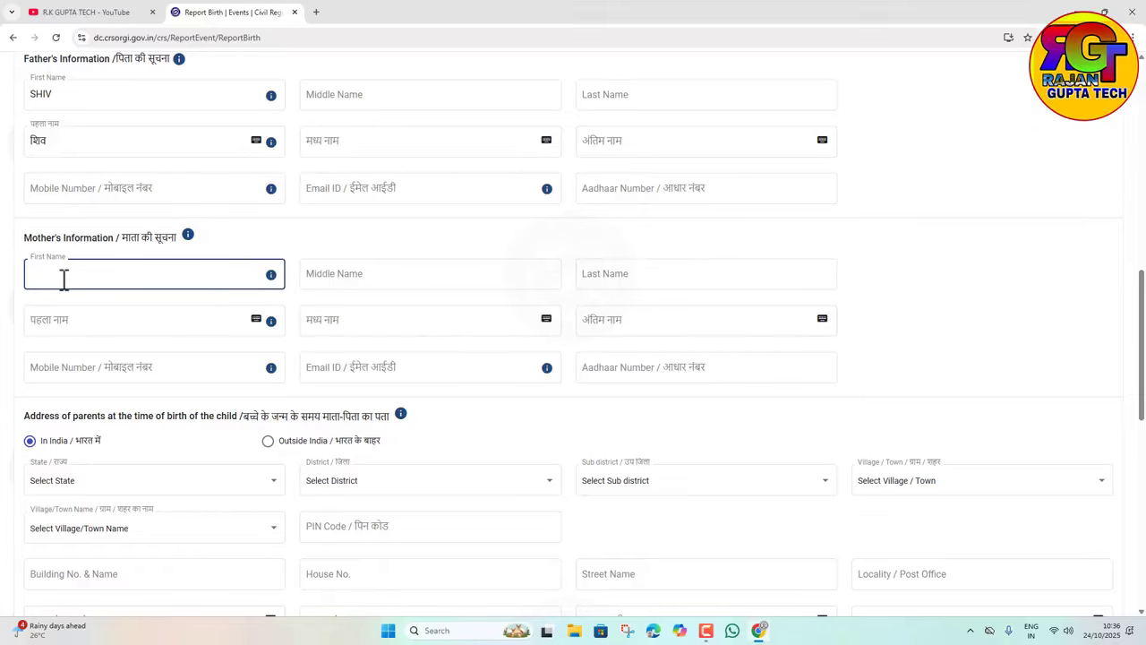
pyautogui.click(480, 394)
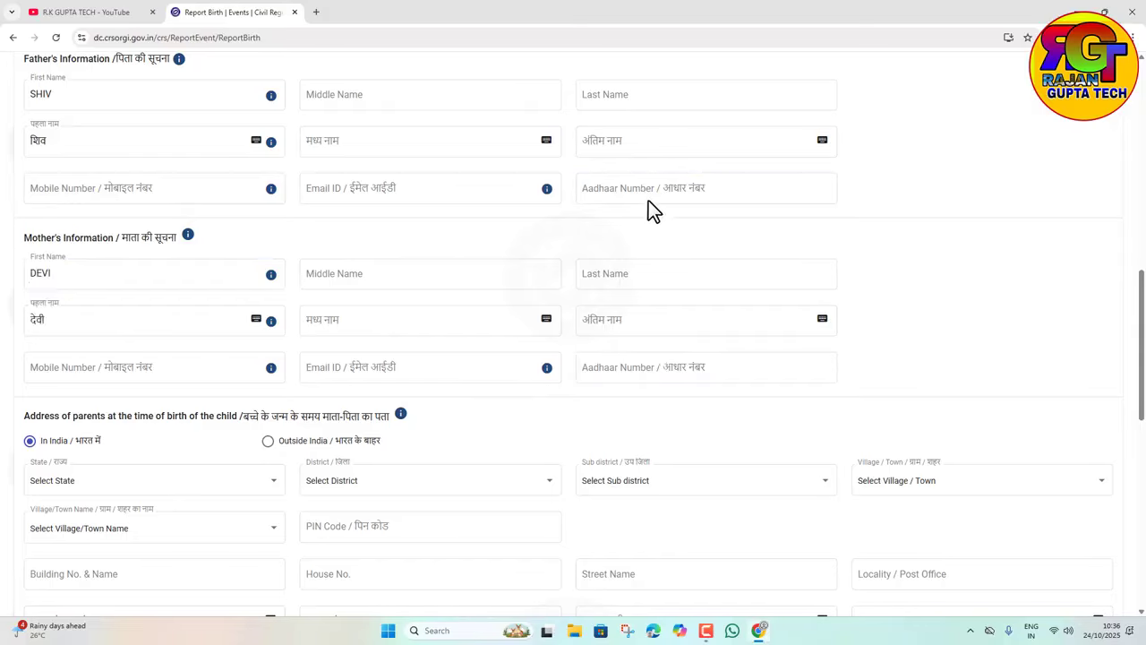
pyautogui.scroll(-2, 652, 358)
# Step: Choose state Uttar Pradesh and district Ambedkar Nagar for the parents' address
pyautogui.scroll(-2, 651, 367)
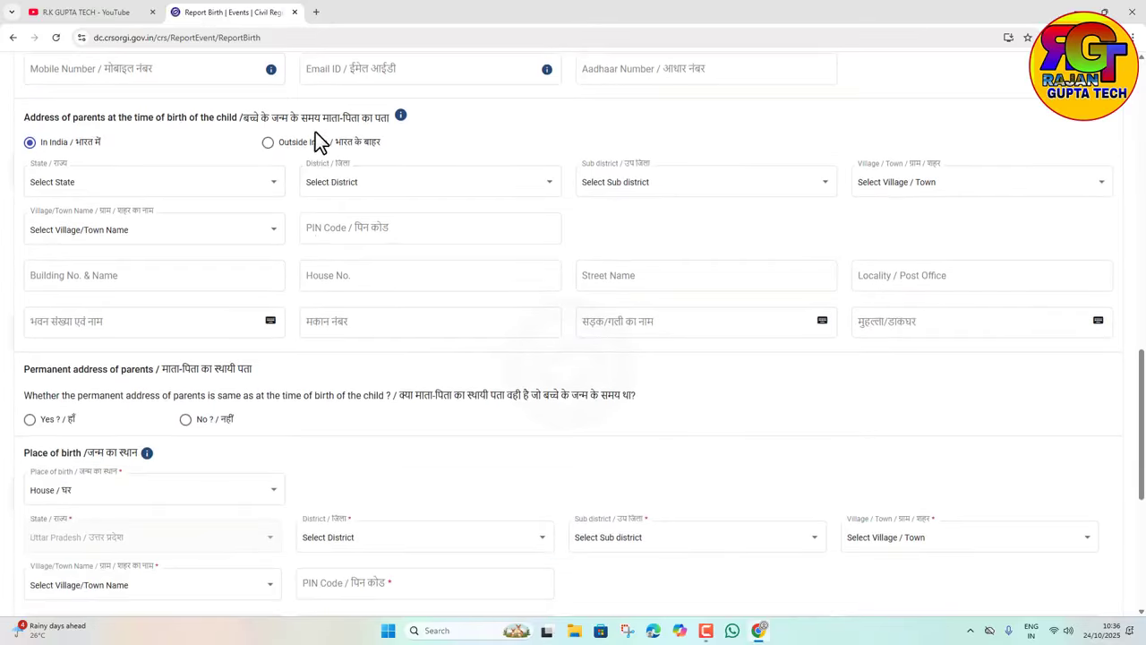
pyautogui.click(64, 192)
pyautogui.scroll(-3, 89, 268)
pyautogui.scroll(3, 224, 295)
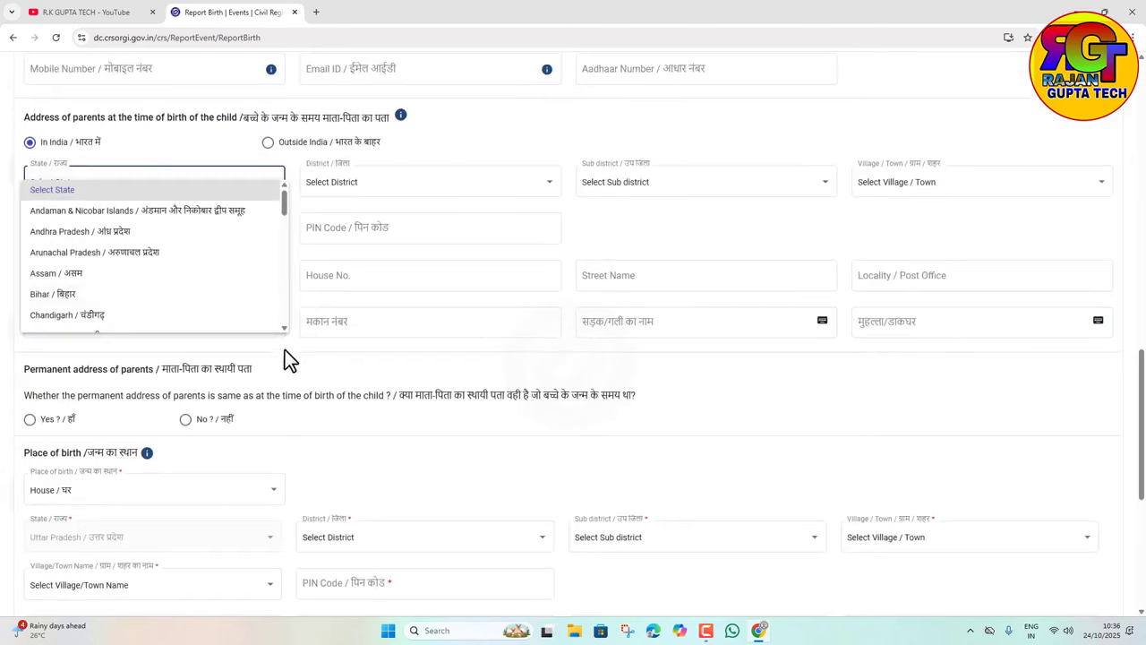
pyautogui.scroll(-10, 113, 276)
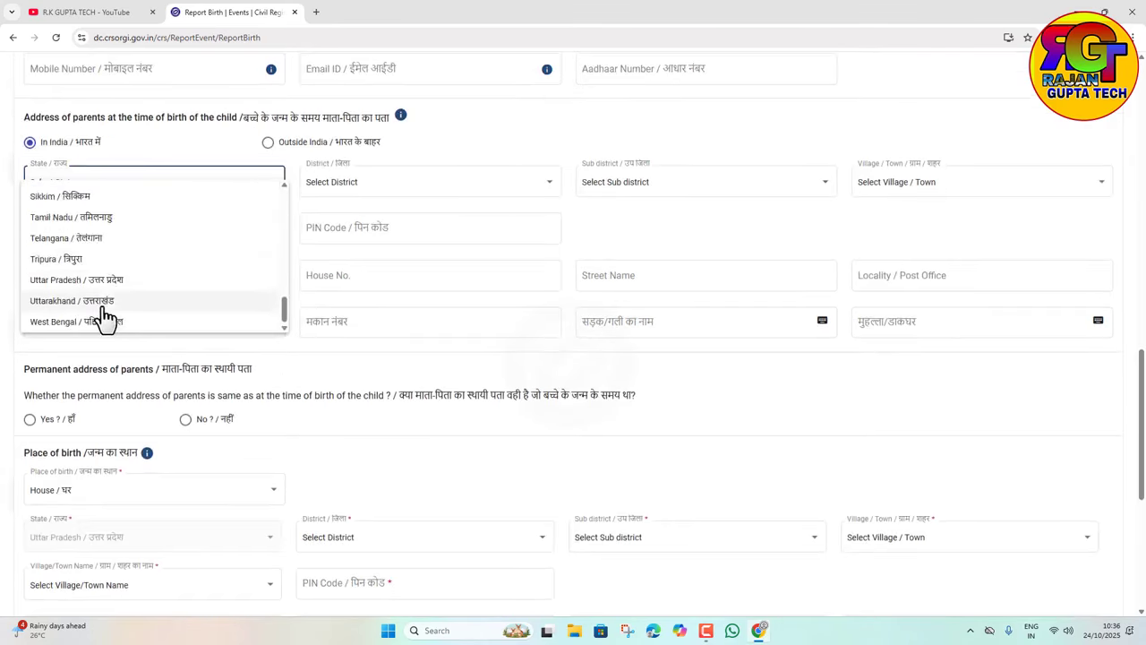
pyautogui.click(105, 280)
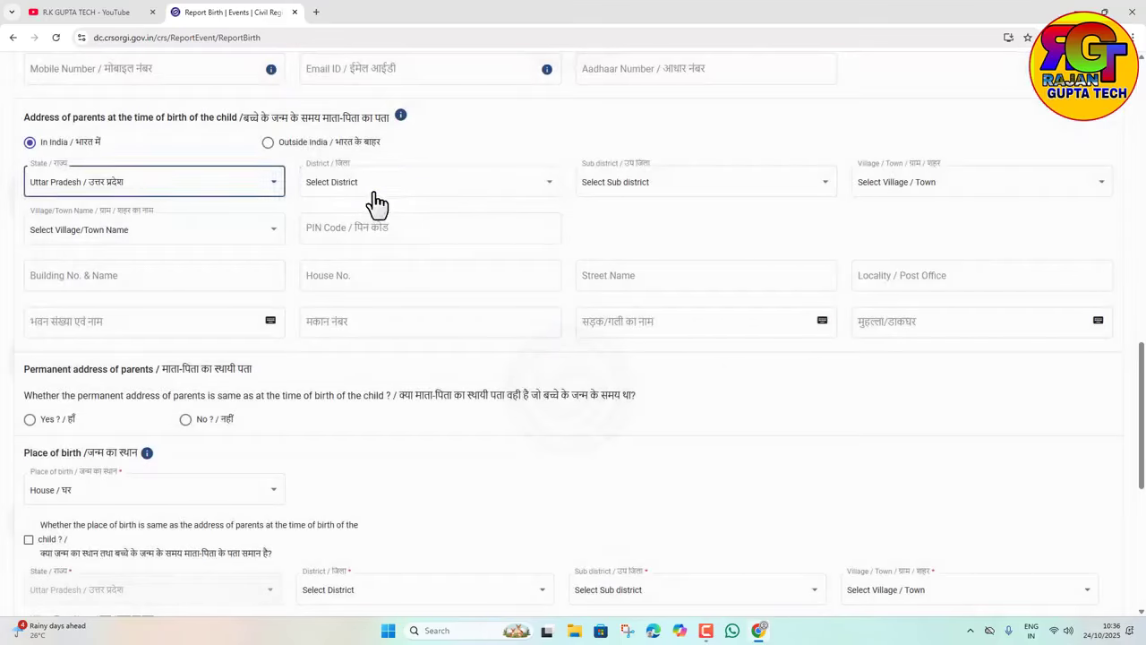
pyautogui.click(361, 186)
pyautogui.scroll(-13, 353, 289)
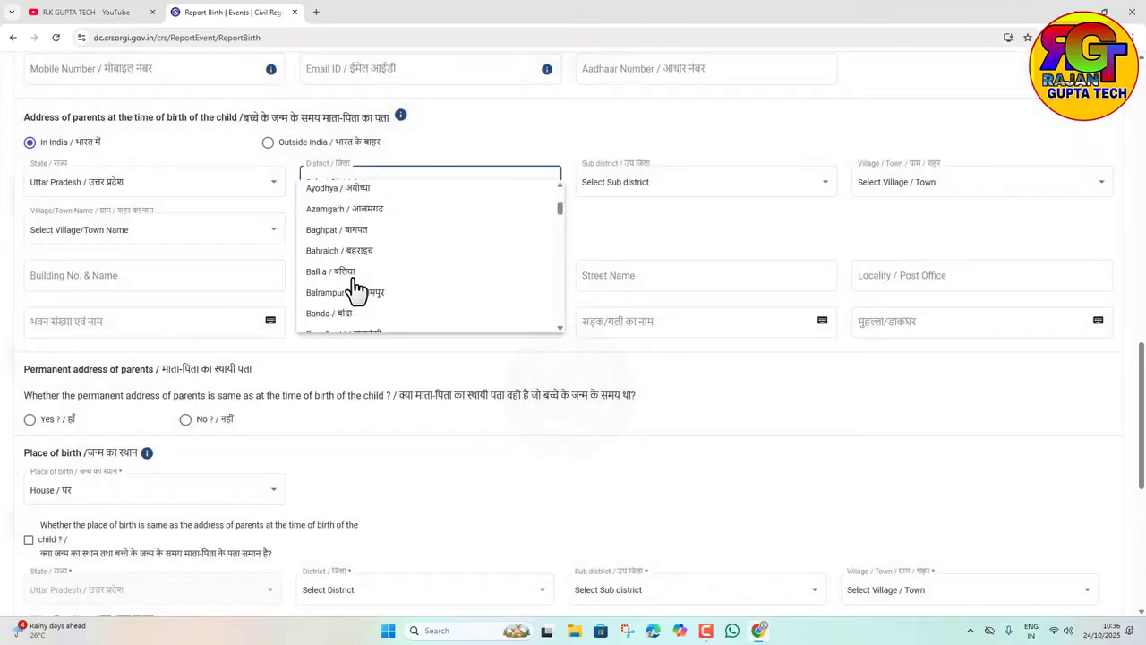
pyautogui.scroll(-3, 354, 289)
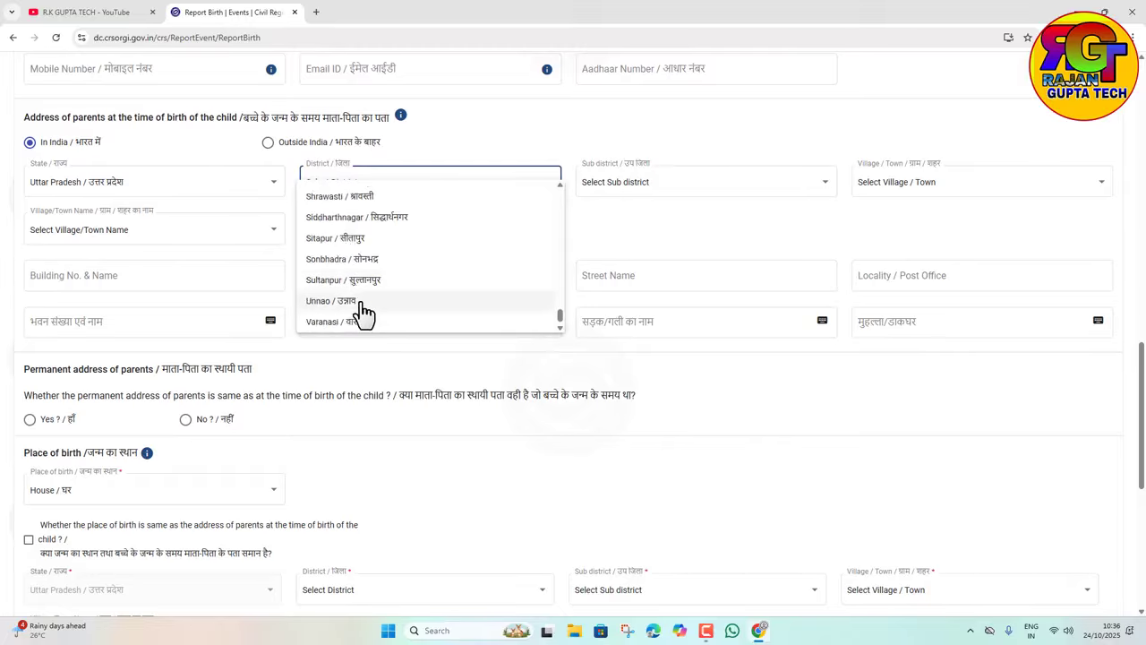
pyautogui.scroll(10, 366, 290)
pyautogui.scroll(10, 367, 288)
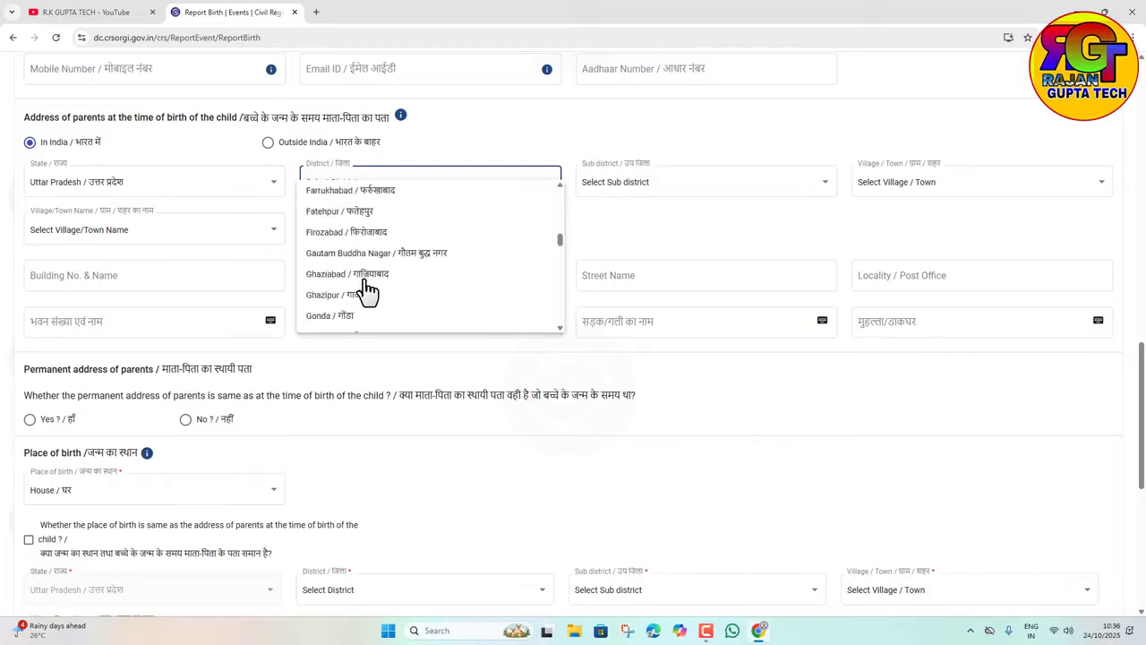
pyautogui.click(367, 253)
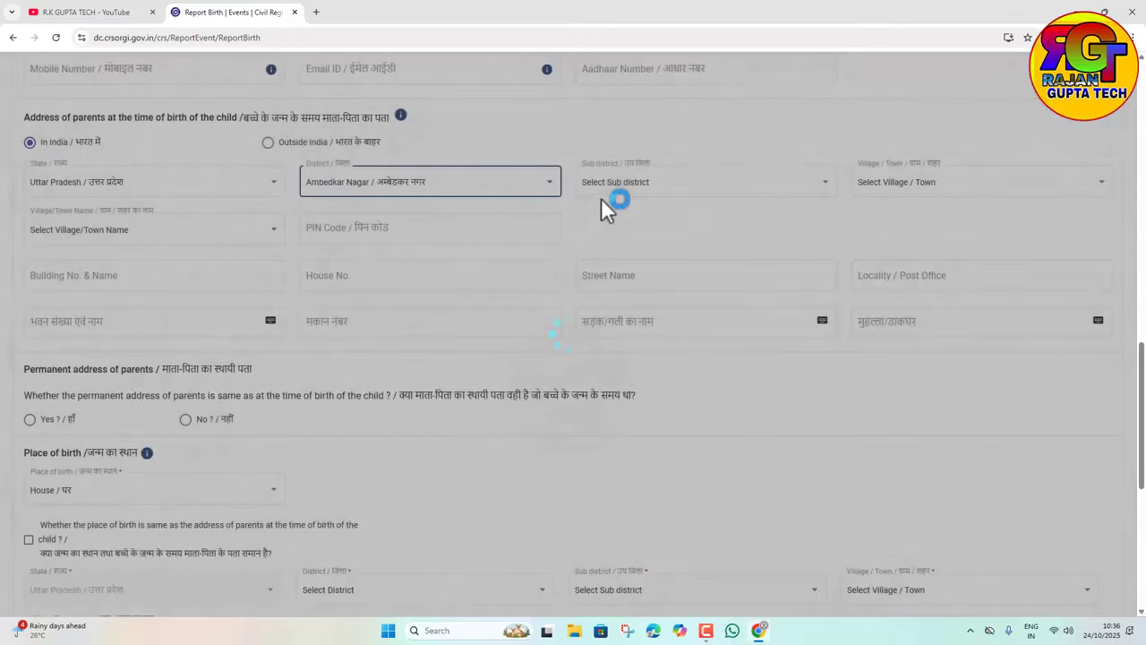
# Step: Set sub district Allapur, type Village, and village Aarajee Sunderpur
pyautogui.click(601, 196)
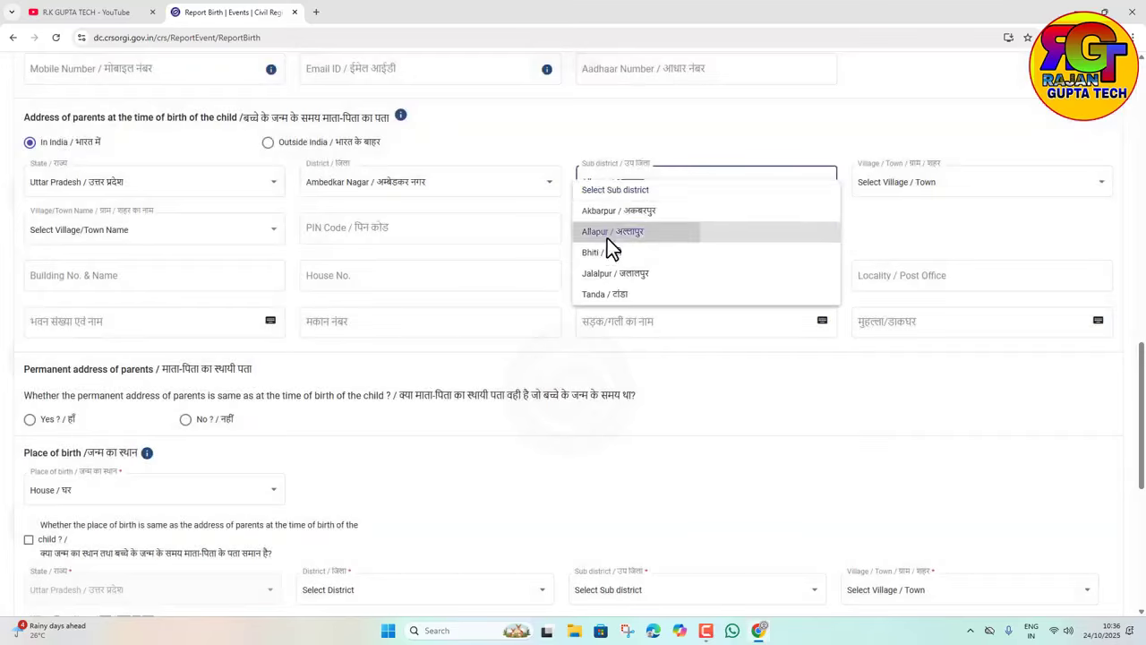
pyautogui.click(609, 231)
pyautogui.click(898, 183)
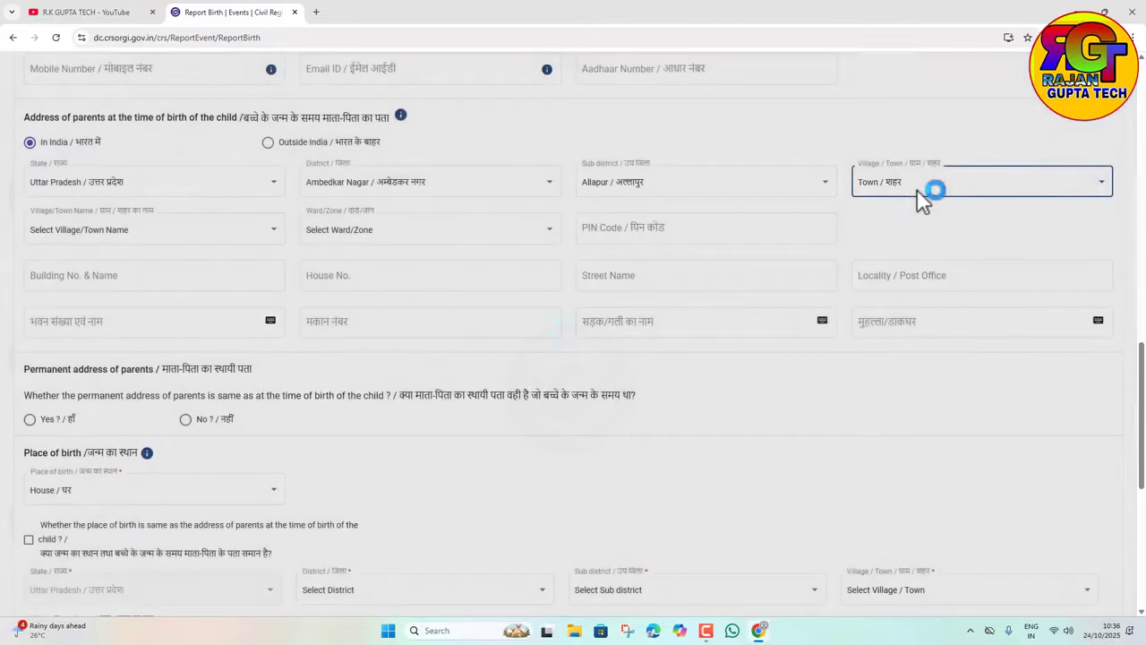
pyautogui.click(923, 184)
pyautogui.click(885, 213)
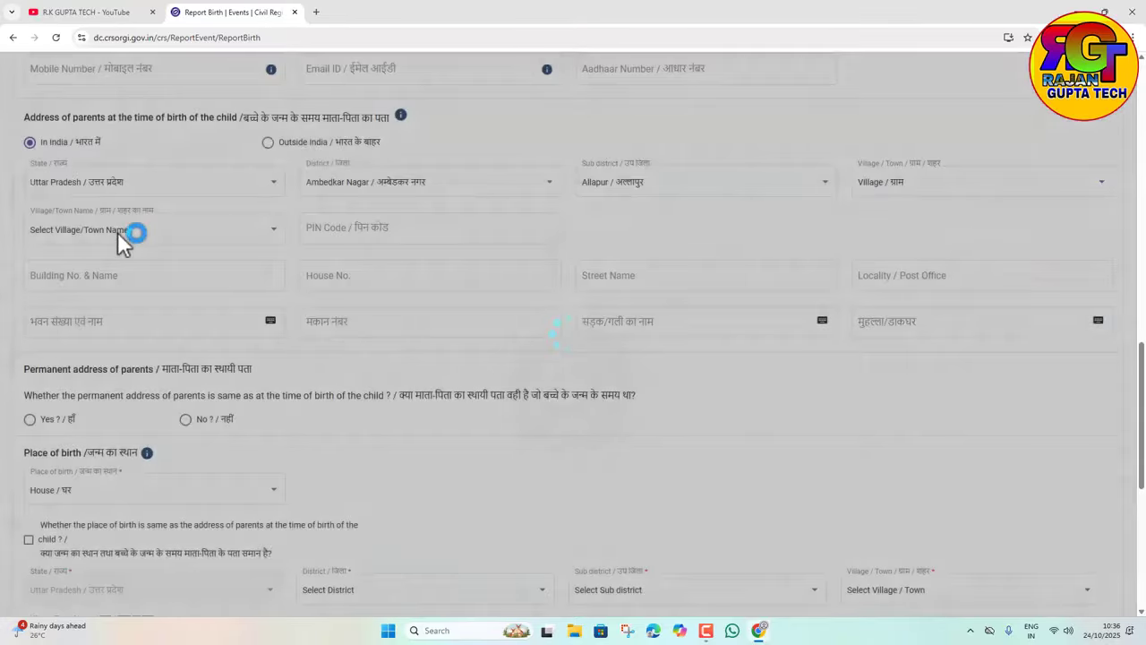
pyautogui.click(117, 230)
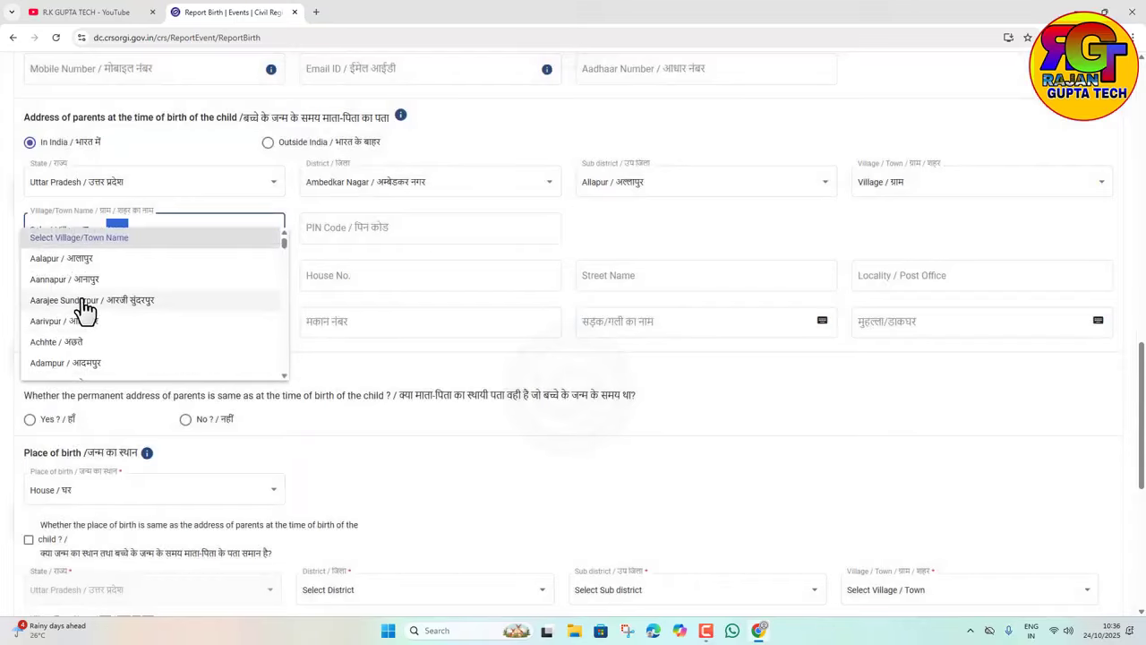
pyautogui.click(77, 300)
pyautogui.click(331, 229)
# Step: Enter PIN code 887878 for the parents' address
pyautogui.write('887878')
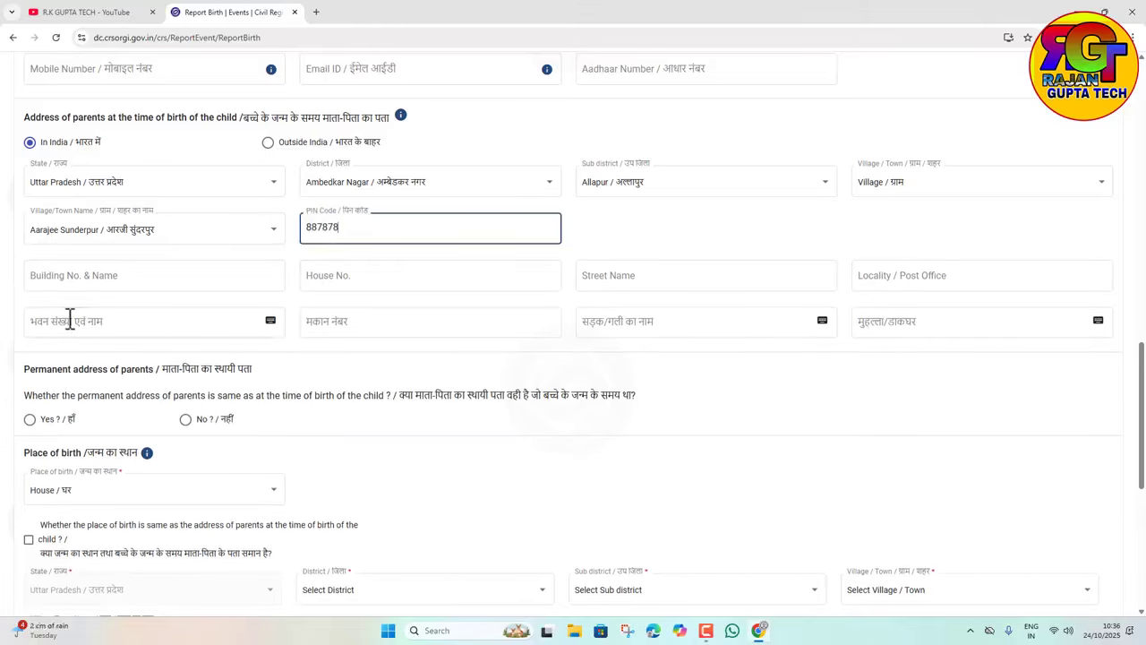
pyautogui.click(392, 347)
pyautogui.scroll(-3, 379, 363)
pyautogui.scroll(1, 278, 224)
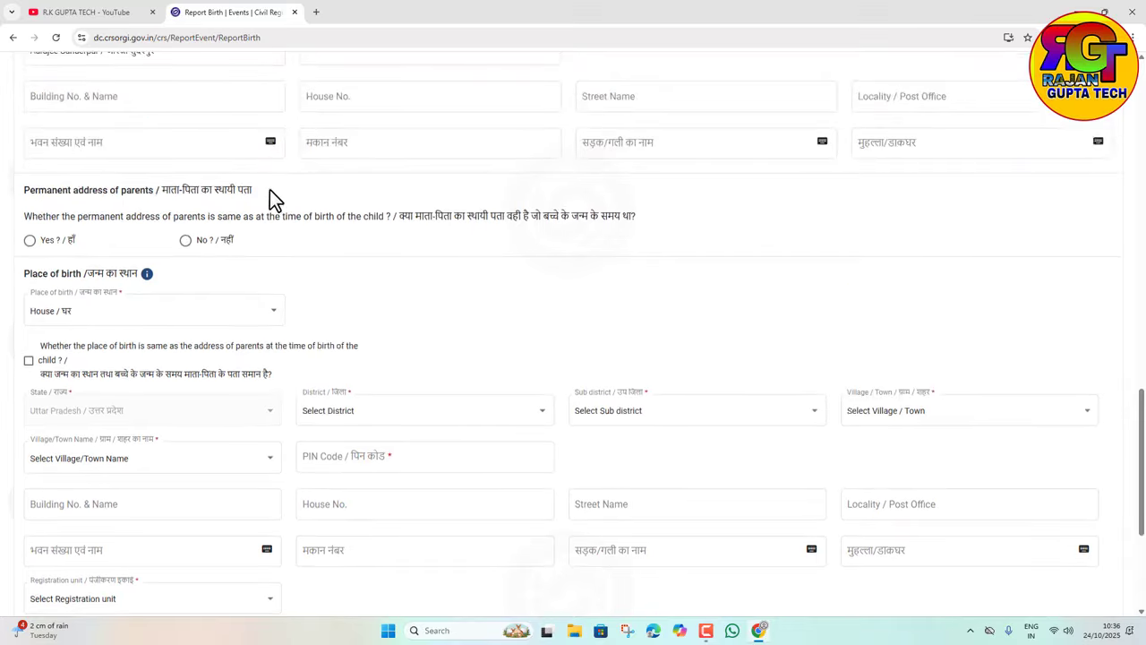
pyautogui.scroll(3, 244, 349)
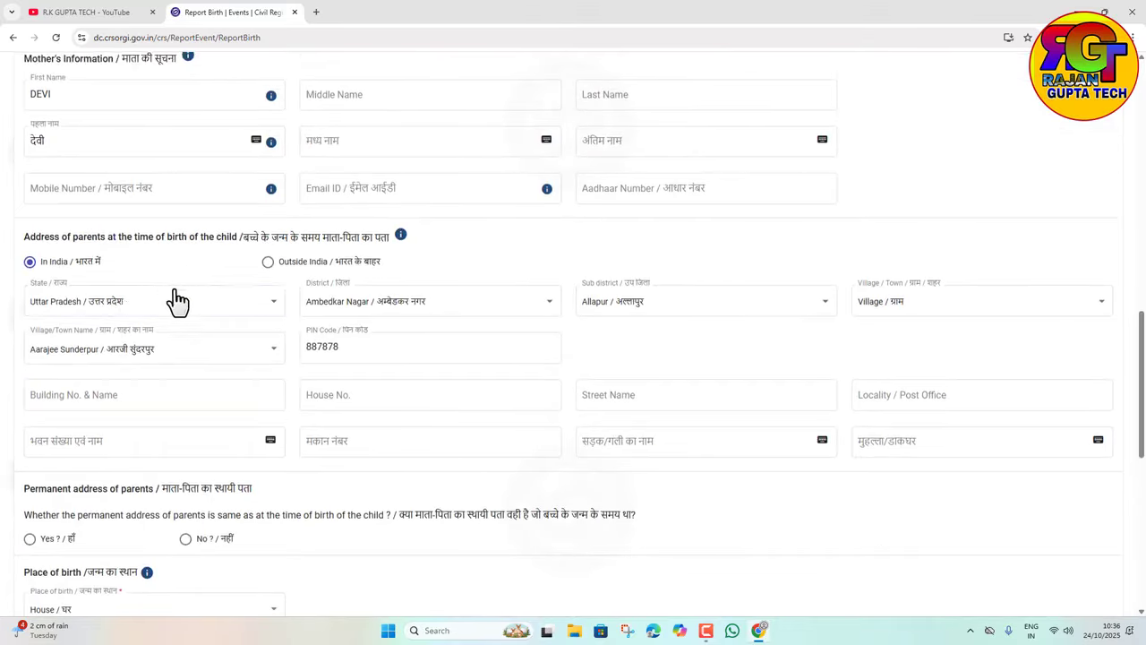
pyautogui.scroll(-3, 176, 358)
# Step: Mark the permanent address as the same and copy the parents' address as place of birth
pyautogui.click(29, 300)
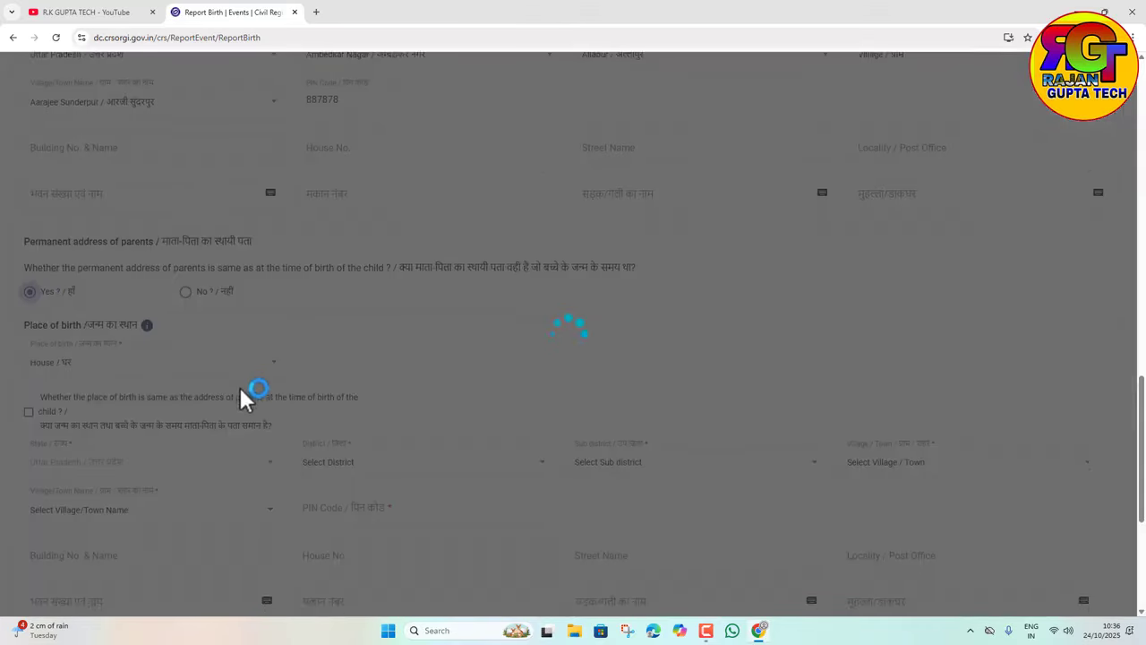
pyautogui.scroll(-3, 126, 341)
pyautogui.scroll(2, 159, 281)
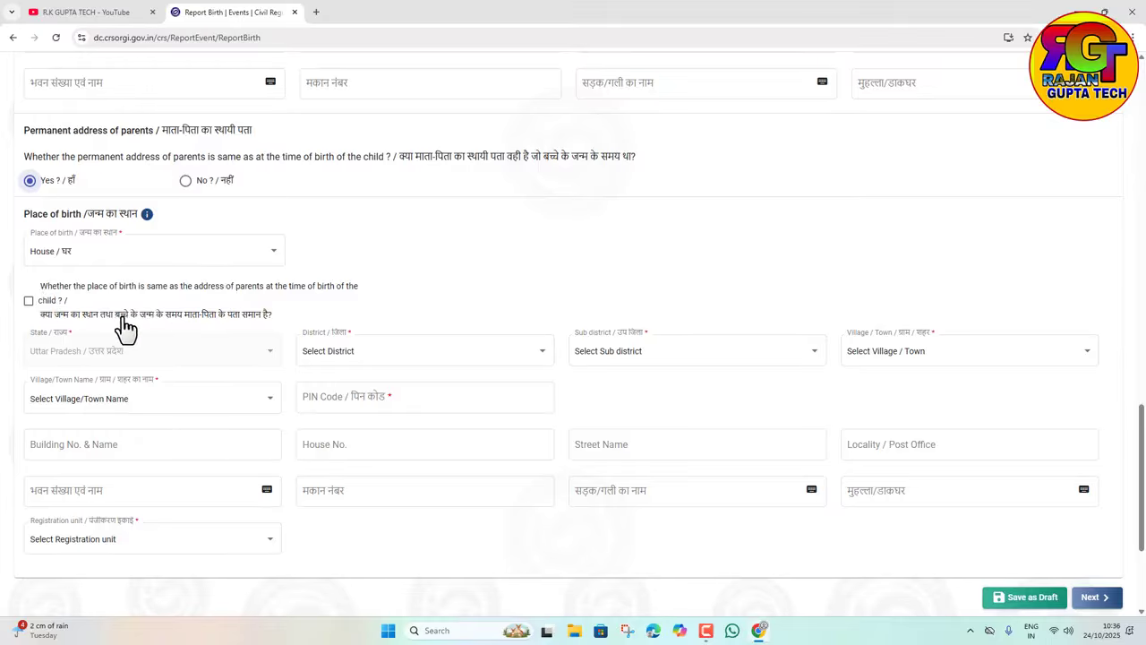
pyautogui.click(29, 301)
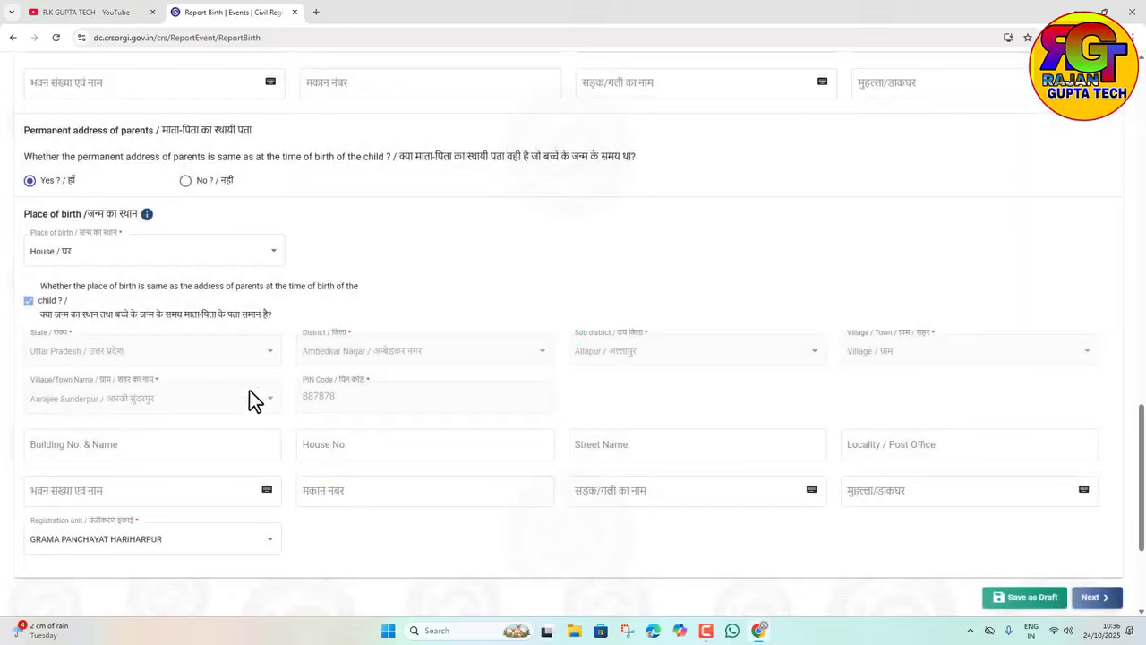
pyautogui.scroll(-2, 383, 349)
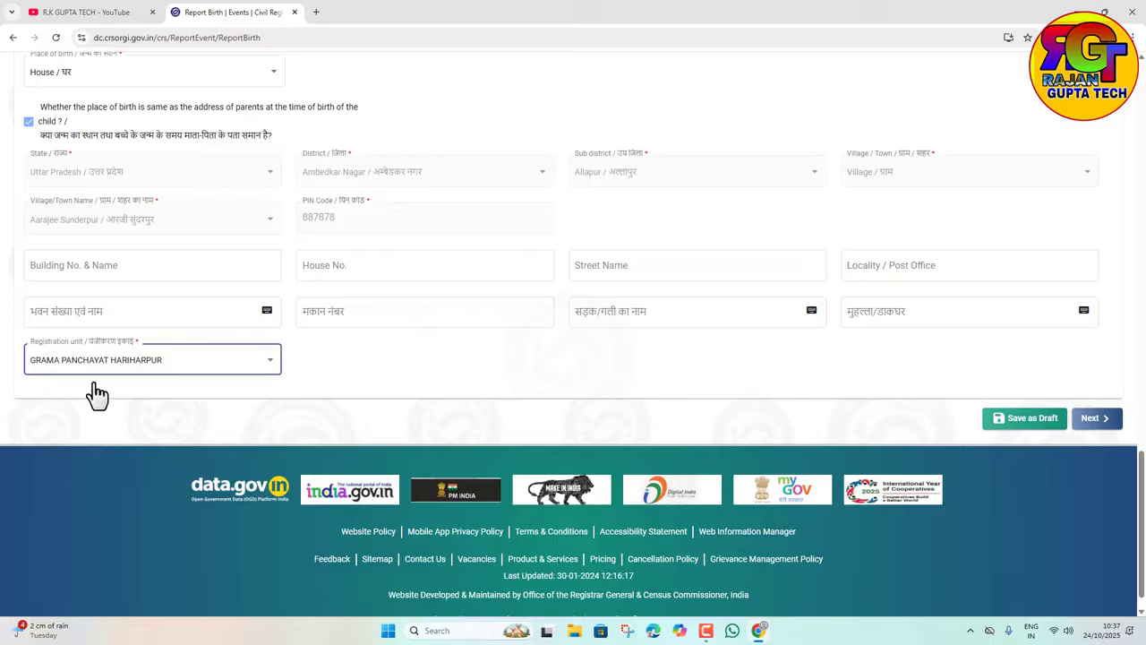
# Step: Keep GRAMA PANCHAYAT HARIHARPUR as registration unit and continue to Statistical Information
pyautogui.click(208, 364)
pyautogui.click(206, 365)
pyautogui.click(1101, 421)
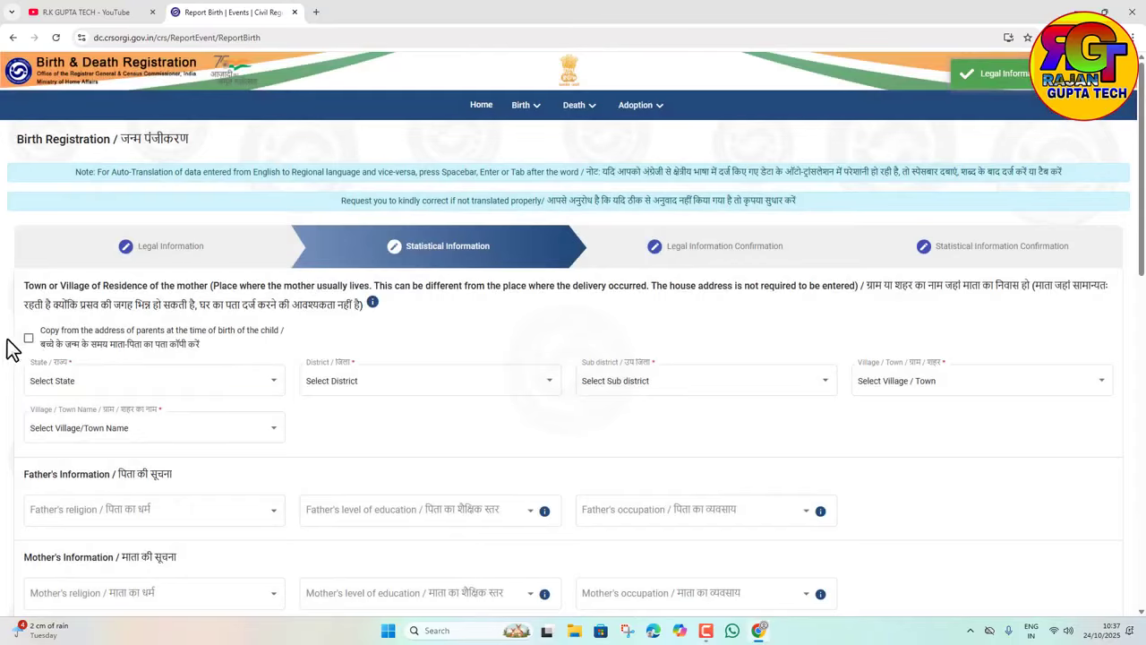
# Step: Copy parents' address as mother's residence; set father Hindu, Doctorate & above, occupation Not Known
pyautogui.click(28, 338)
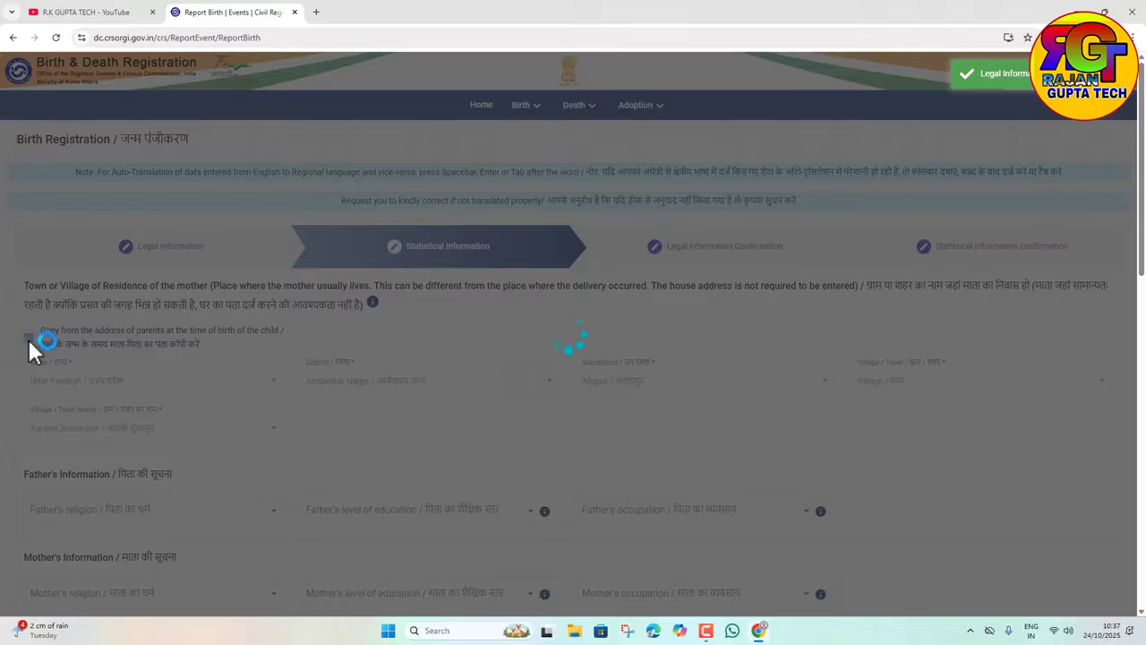
pyautogui.scroll(-3, 417, 384)
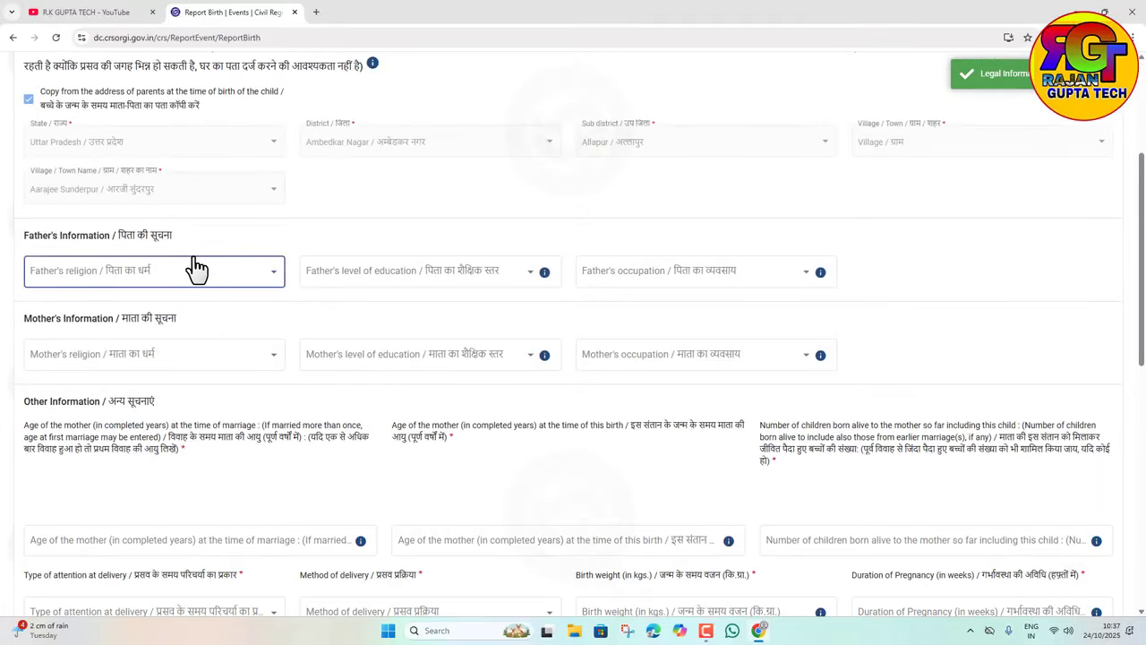
pyautogui.click(197, 269)
pyautogui.click(72, 292)
pyautogui.click(385, 289)
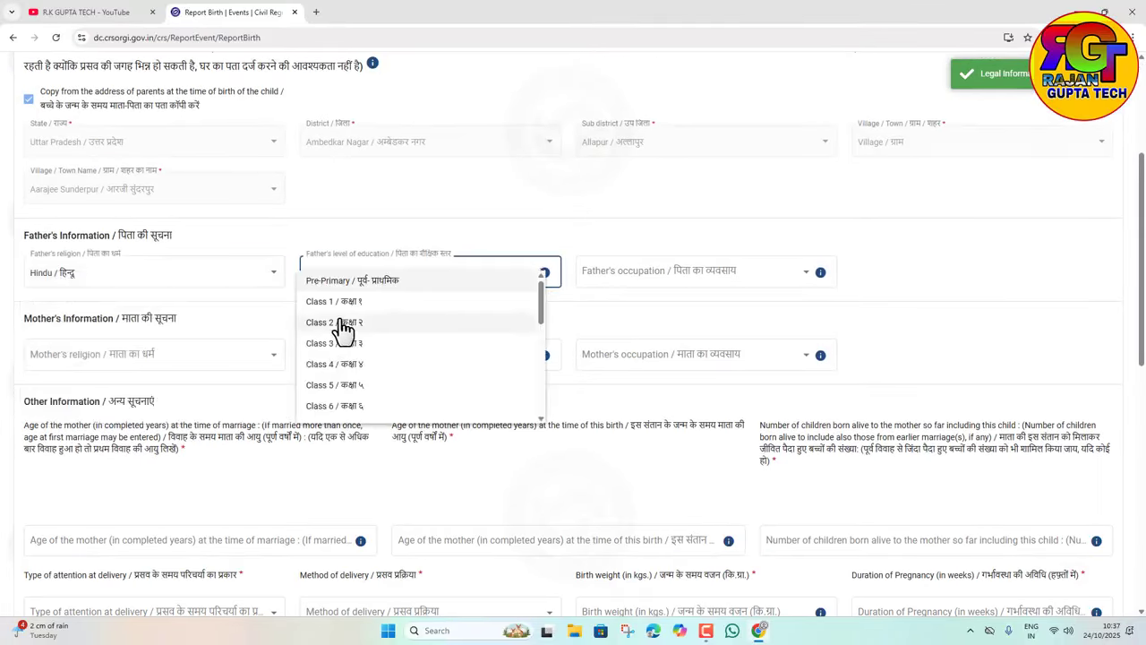
pyautogui.scroll(-5, 340, 367)
pyautogui.click(340, 358)
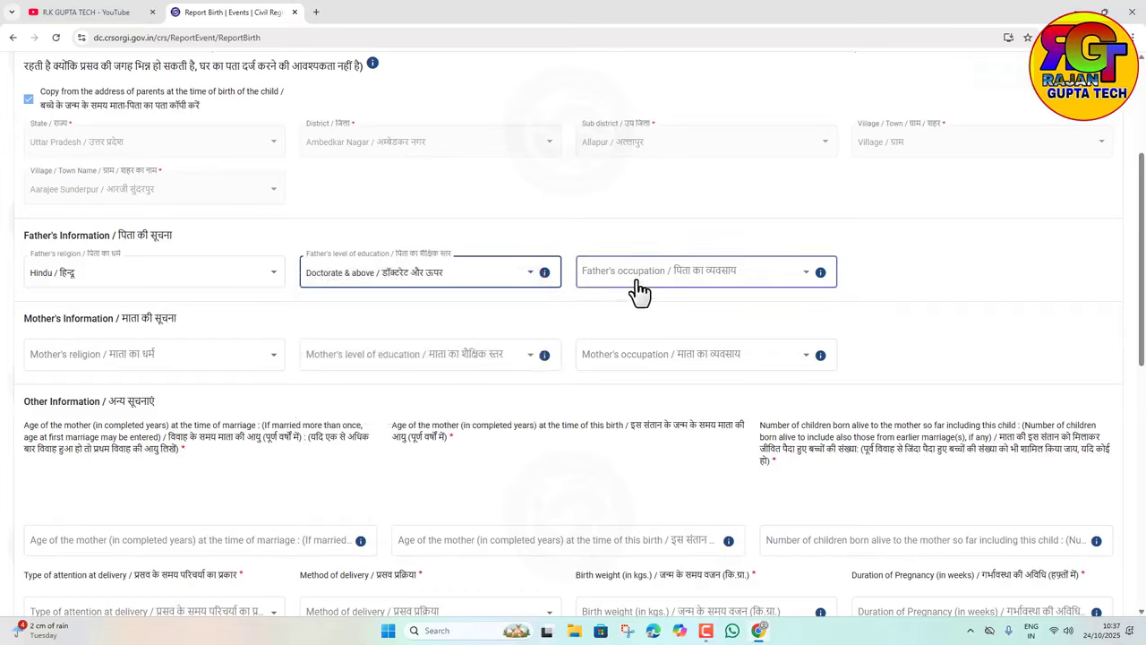
pyautogui.click(639, 286)
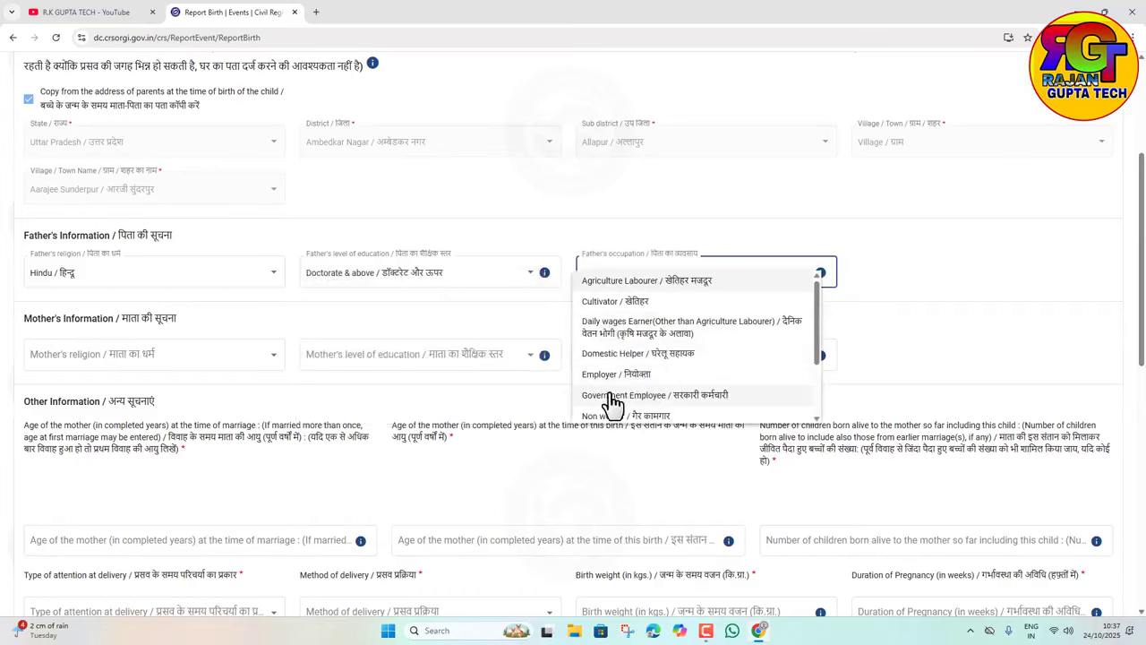
pyautogui.scroll(-1, 632, 403)
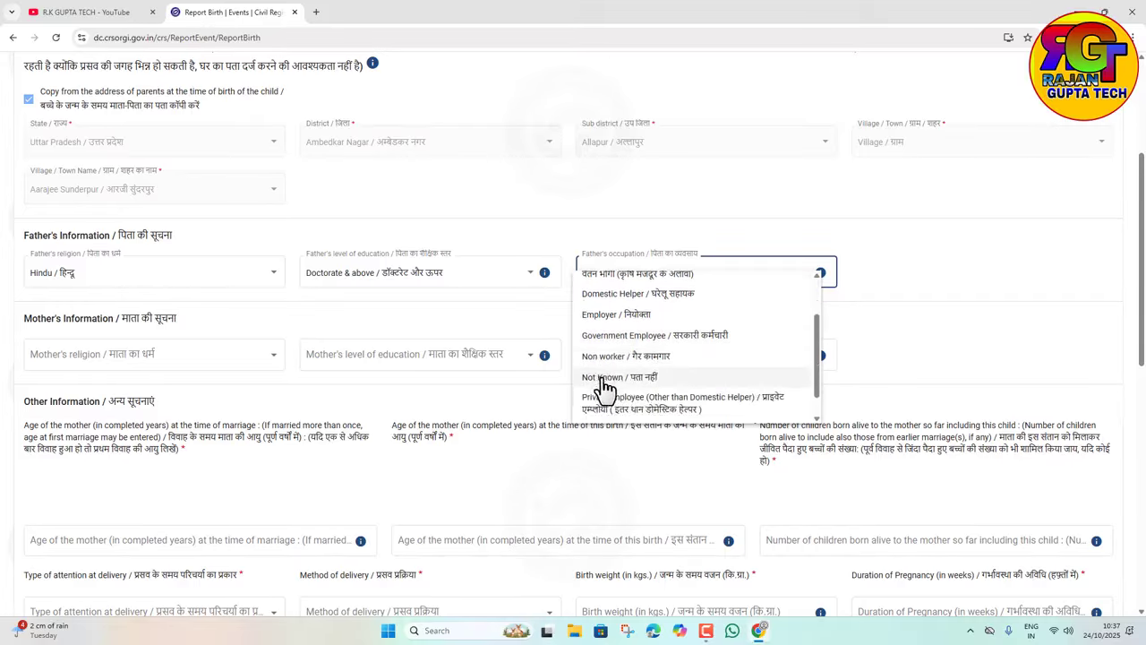
pyautogui.click(606, 383)
# Step: Set mother Hindu, Master/Post Graduate, Not Known occupation, and change father's occupation to Employer
pyautogui.click(158, 361)
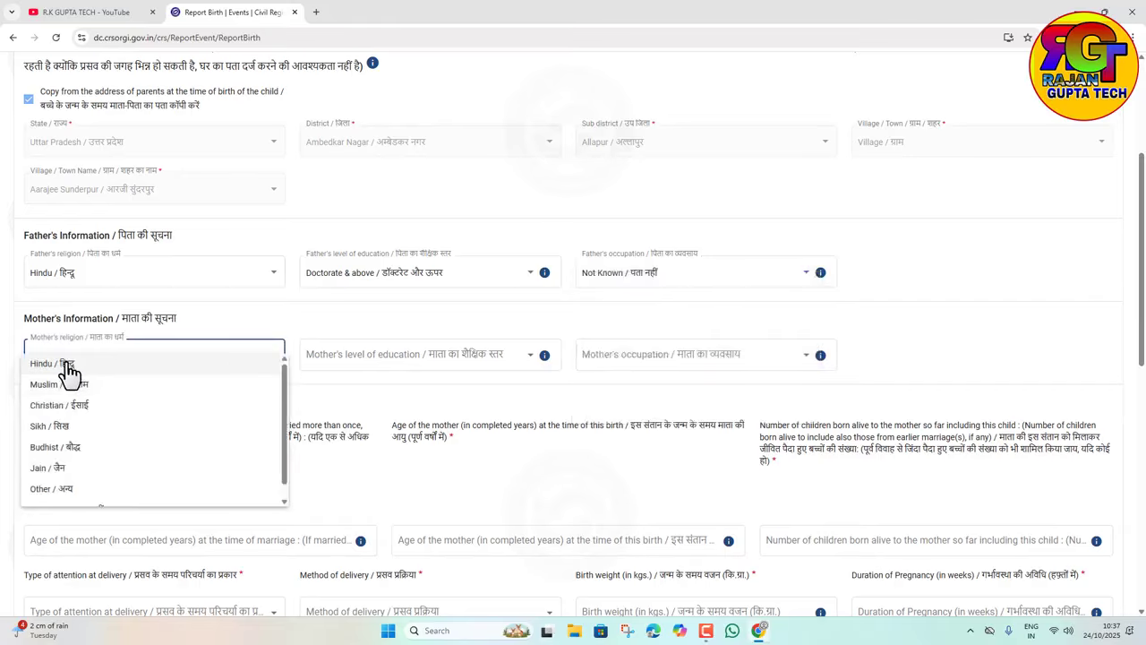
pyautogui.click(69, 370)
pyautogui.click(425, 345)
pyautogui.scroll(-5, 378, 492)
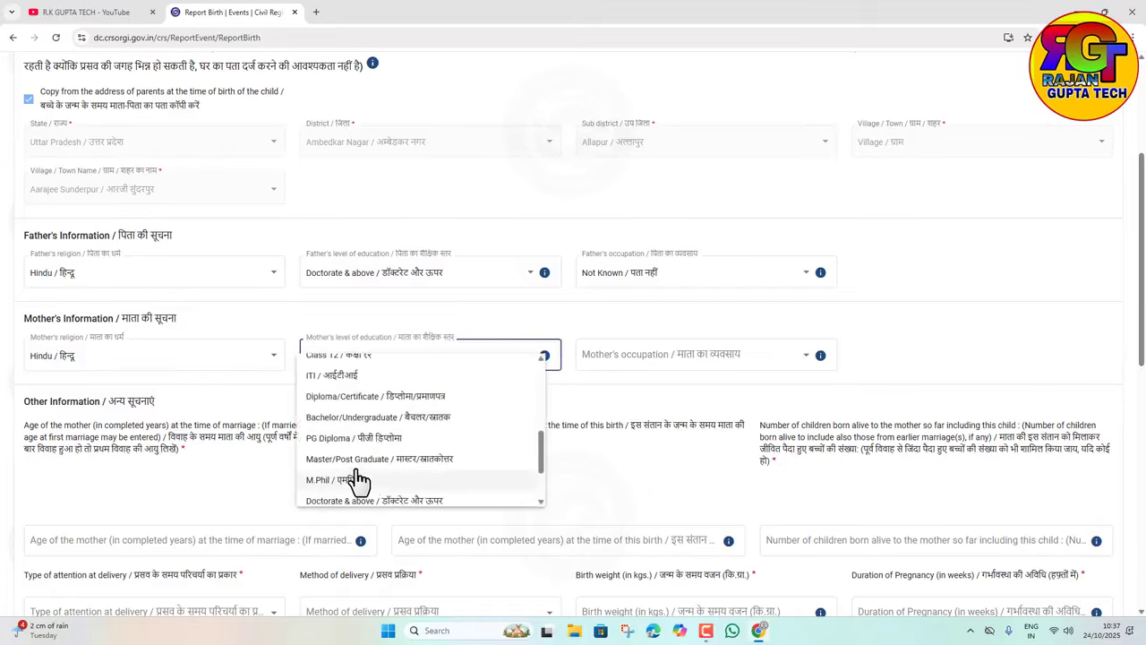
pyautogui.scroll(-2, 310, 475)
pyautogui.click(448, 424)
pyautogui.click(672, 363)
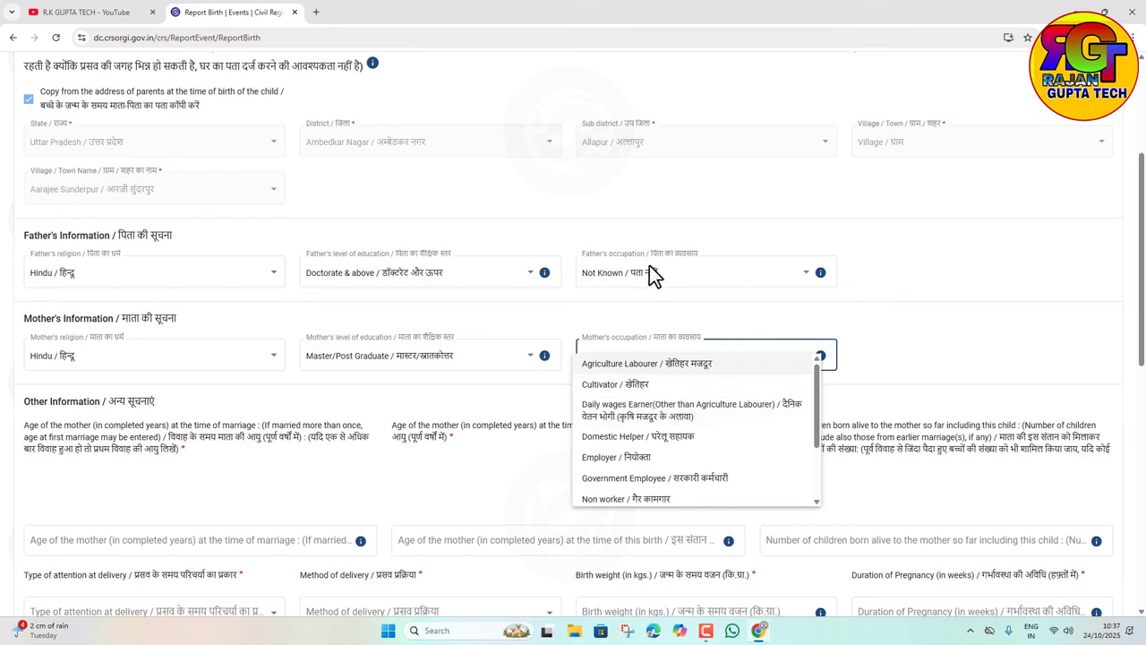
pyautogui.scroll(-2, 673, 466)
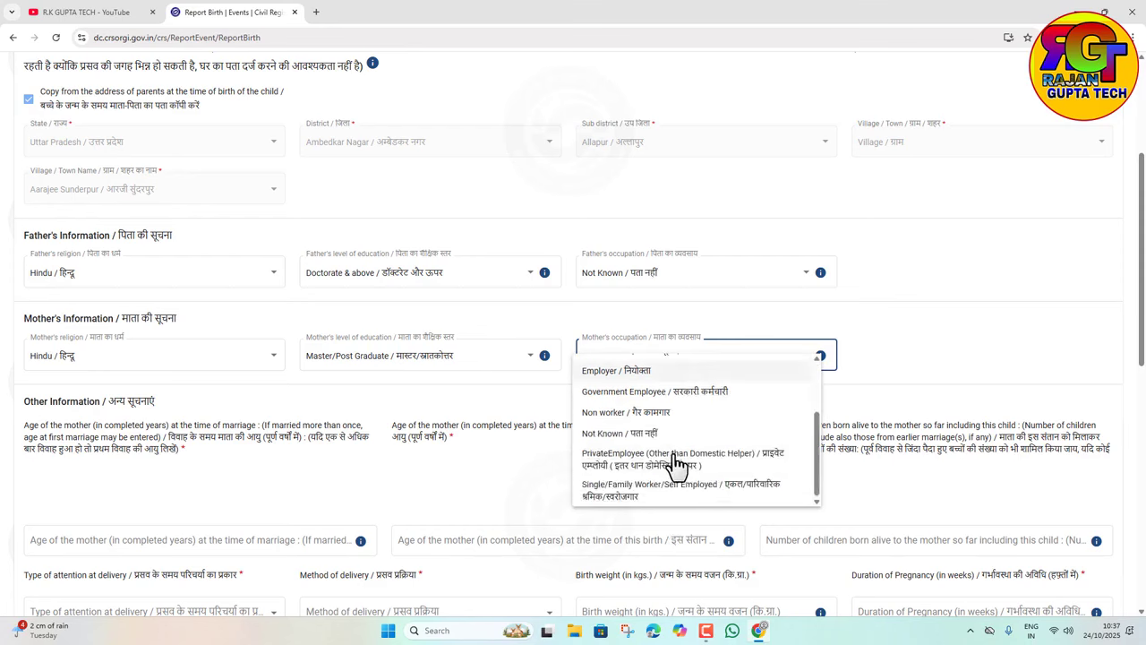
pyautogui.click(616, 435)
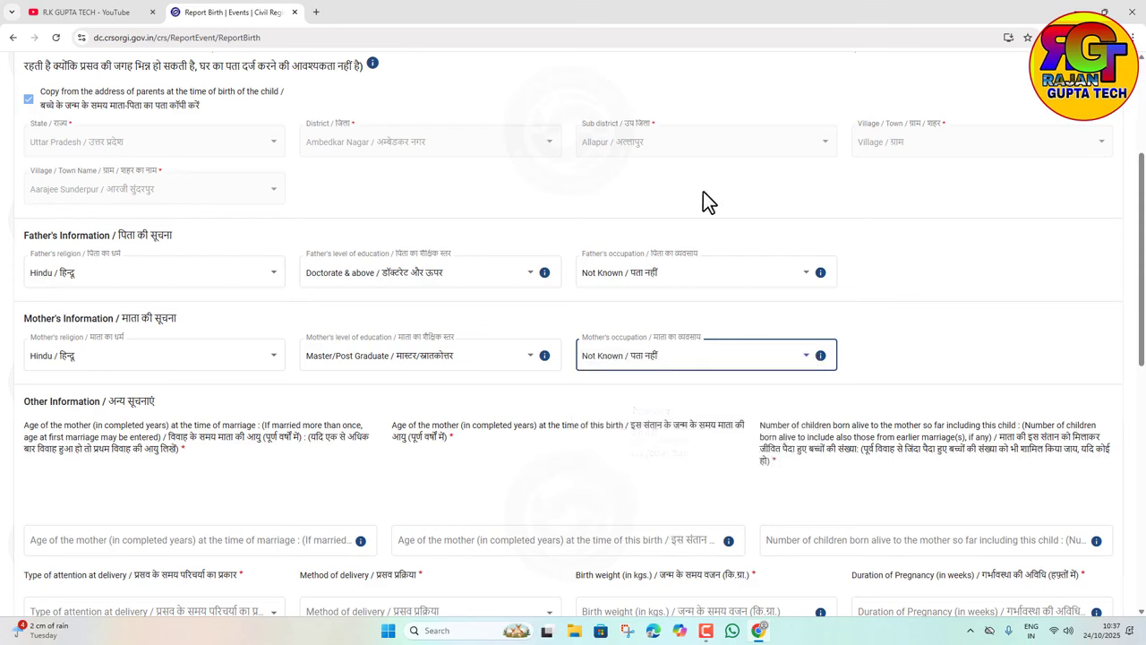
pyautogui.click(651, 281)
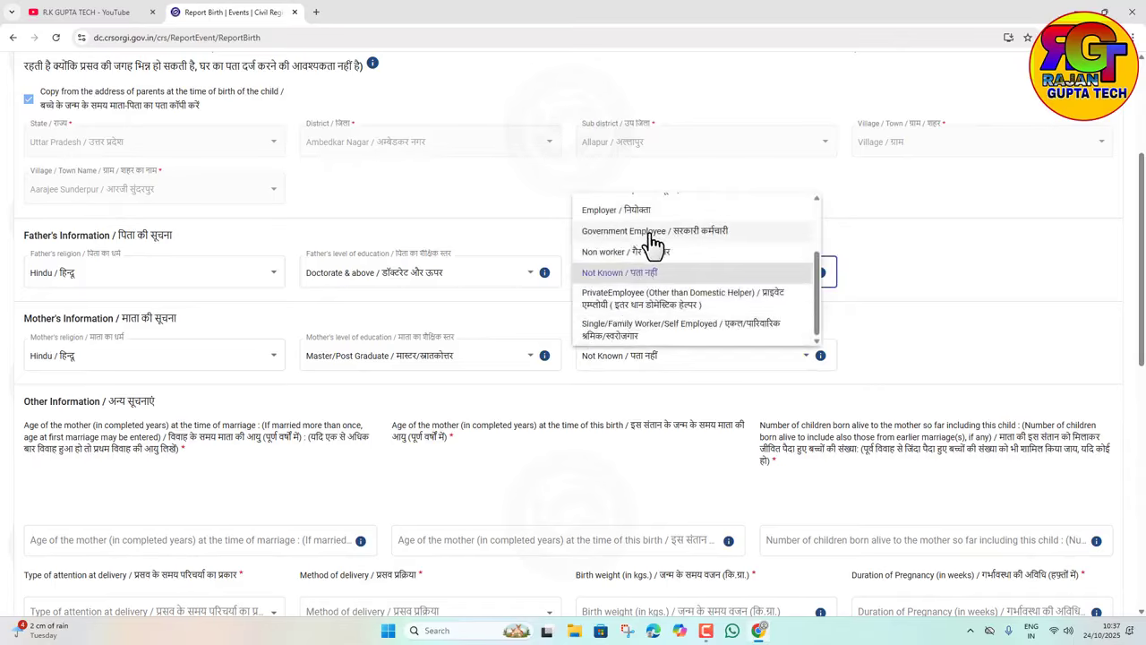
pyautogui.click(775, 211)
pyautogui.scroll(-4, 678, 475)
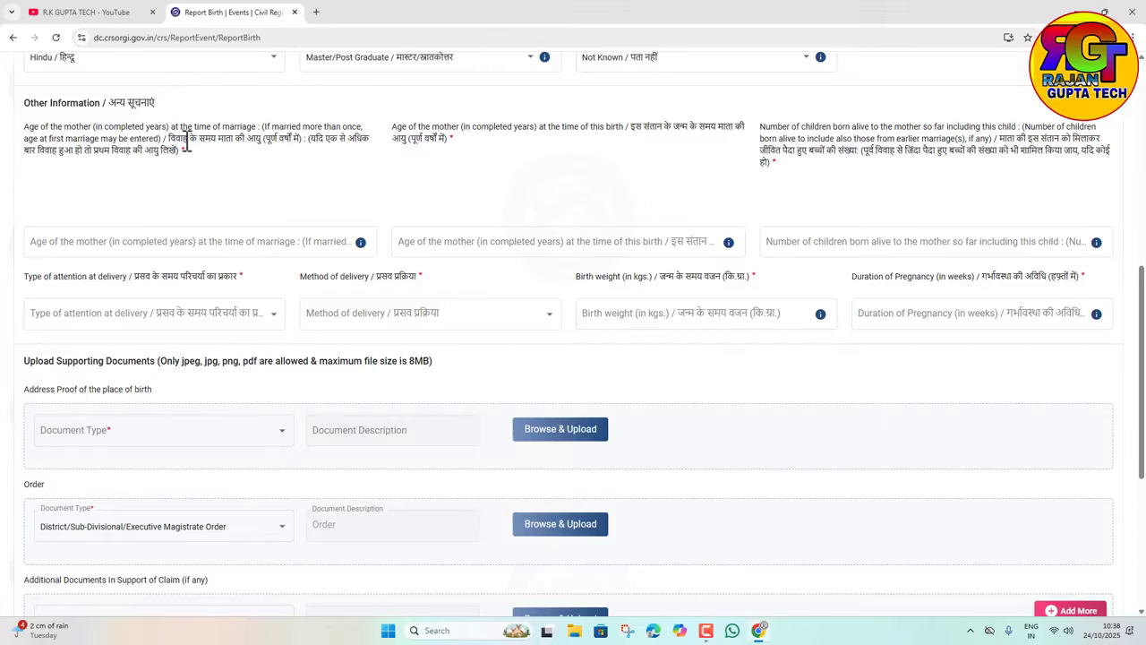
# Step: Enter mother's age at marriage 22, age at this birth 24, and 1 child born alive
pyautogui.click(140, 241)
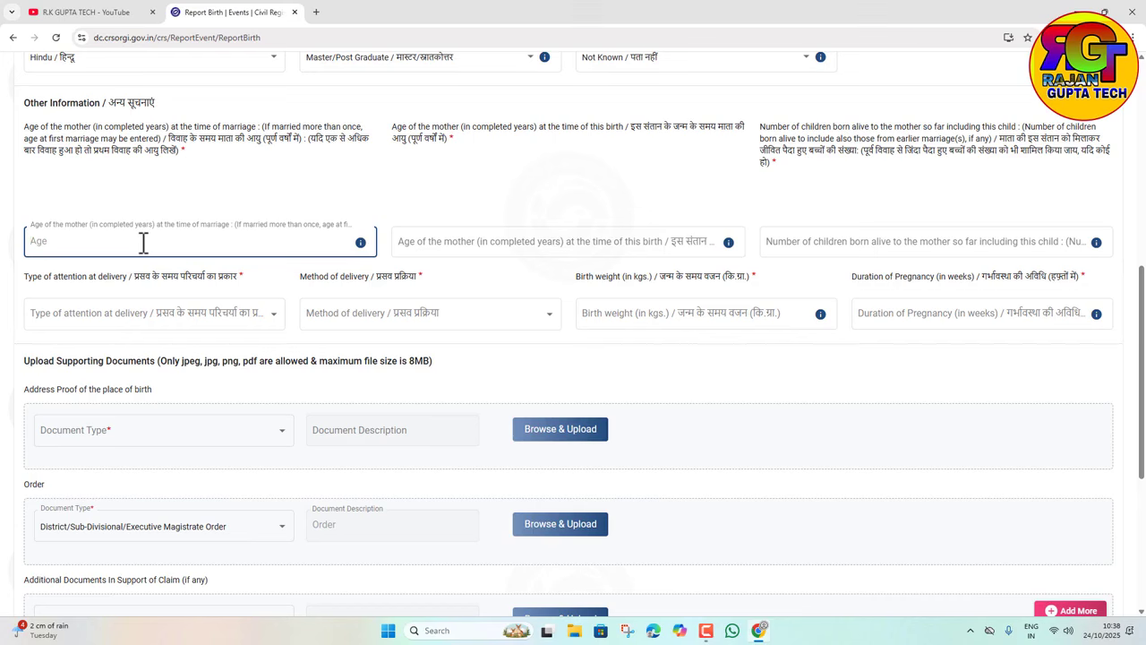
pyautogui.write('3')
pyautogui.press('BackSpace')
pyautogui.write('22')
pyautogui.click(464, 248)
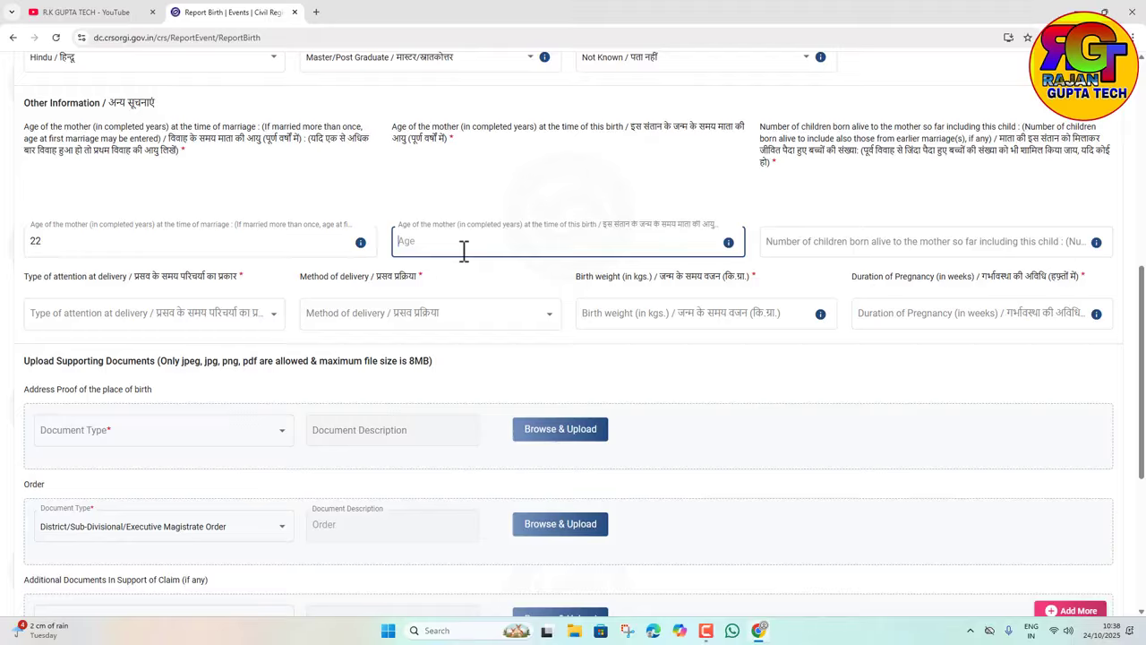
pyautogui.write('34')
pyautogui.press('BackSpace')
pyautogui.press('BackSpace')
pyautogui.write('24')
pyautogui.click(798, 247)
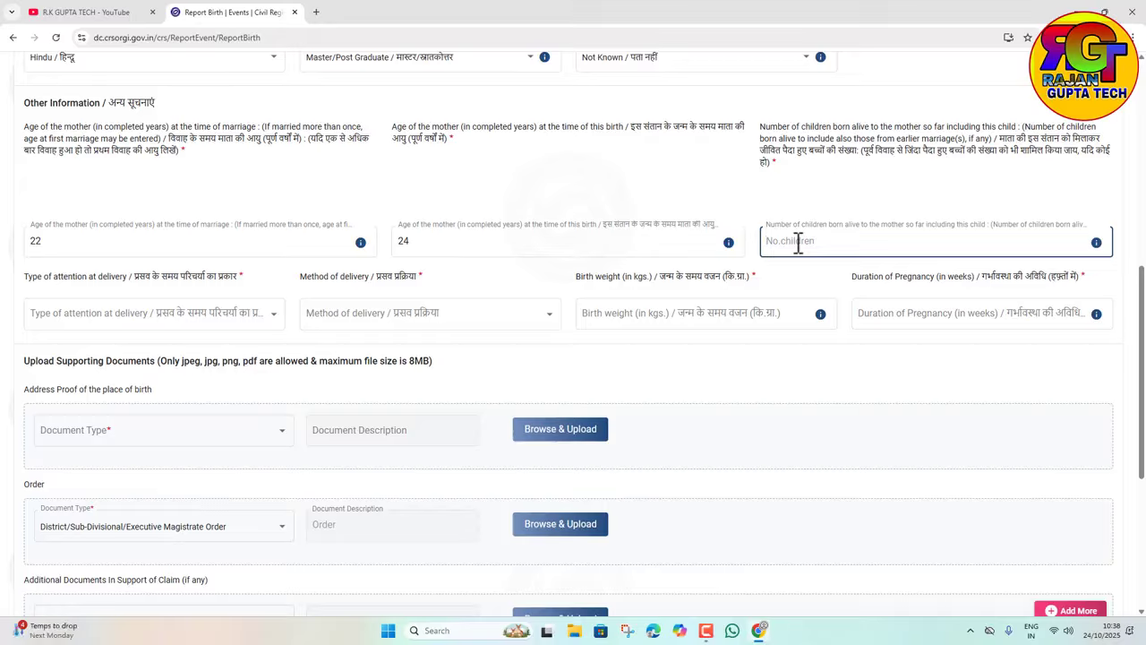
pyautogui.write('1')
# Step: Set Doctor/Nurse/Trained midwife attendance, Normal delivery, birth weight 3 kg and pregnancy 39 weeks
pyautogui.click(238, 315)
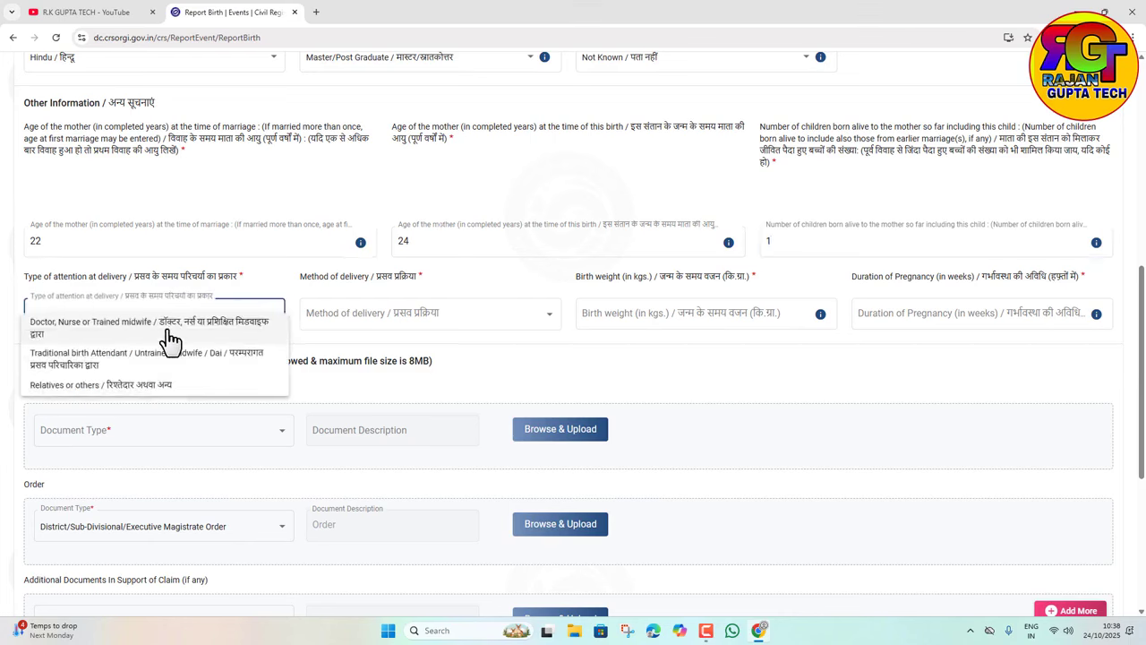
pyautogui.click(67, 334)
pyautogui.click(389, 309)
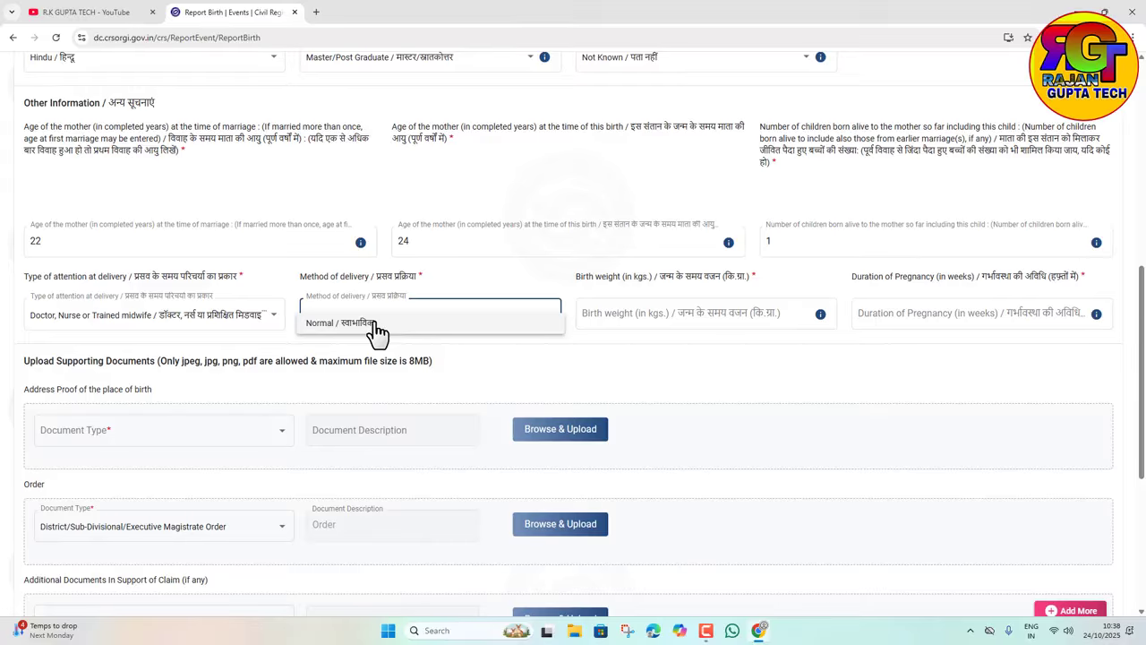
pyautogui.click(422, 324)
pyautogui.click(680, 309)
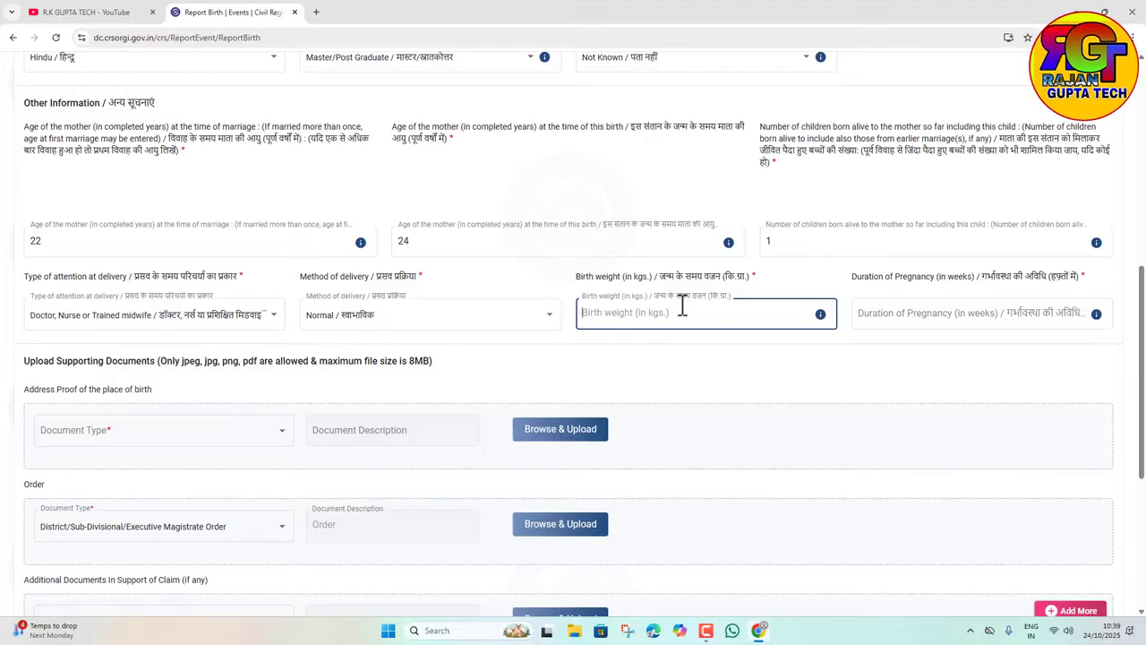
pyautogui.write('3')
pyautogui.click(887, 315)
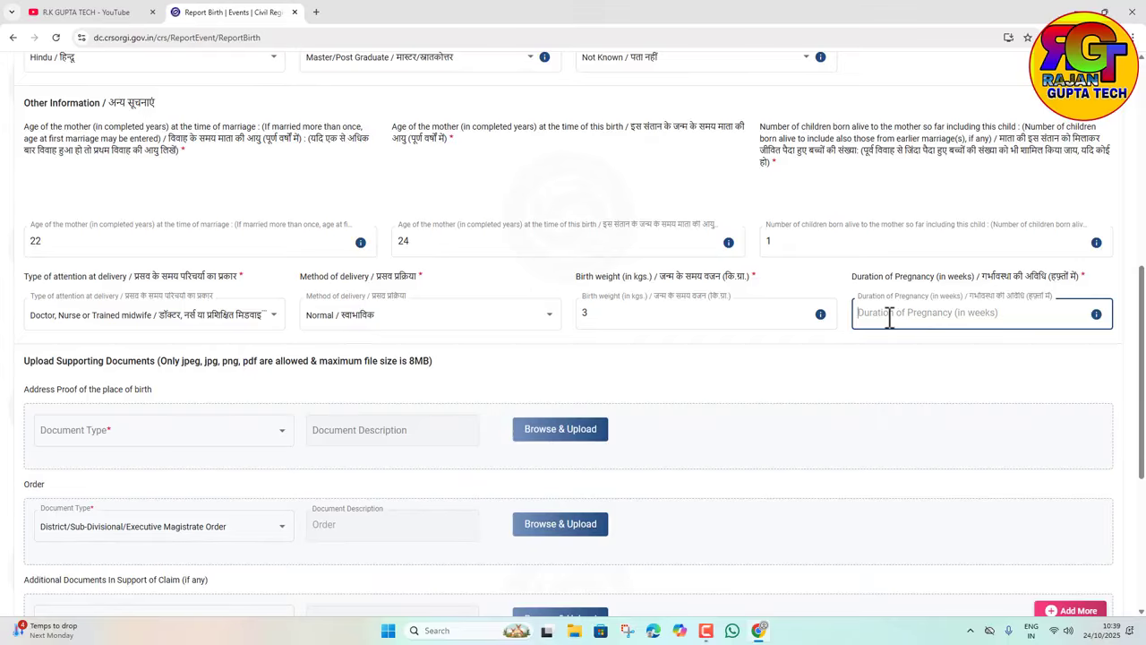
pyautogui.write('3')
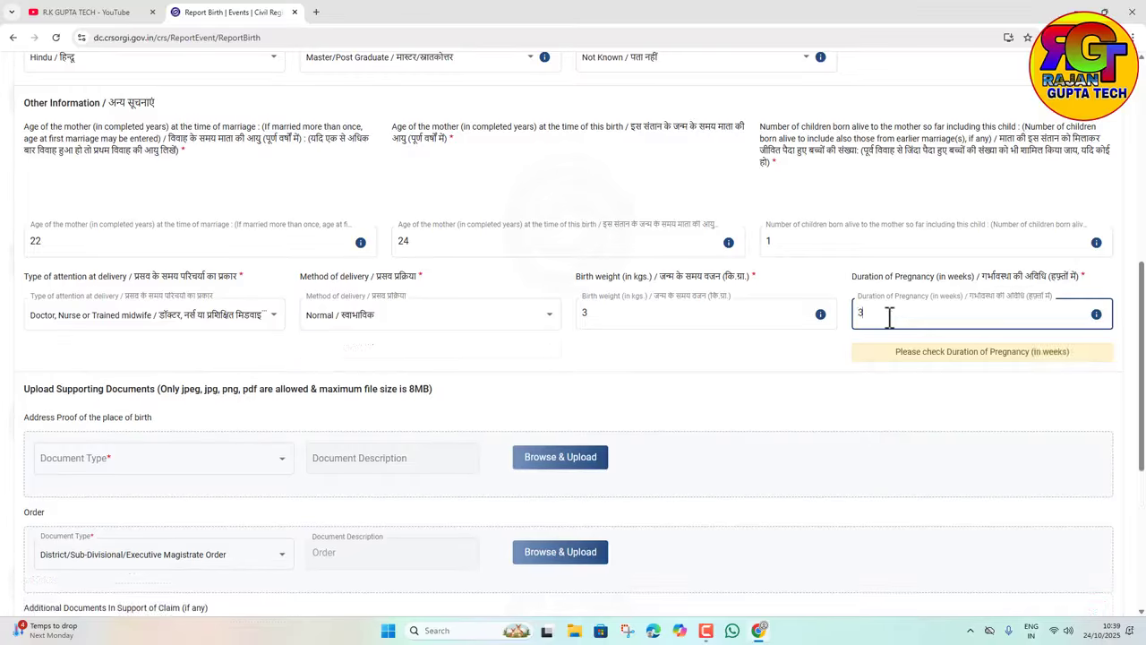
pyautogui.write('9')
pyautogui.scroll(-2, 412, 367)
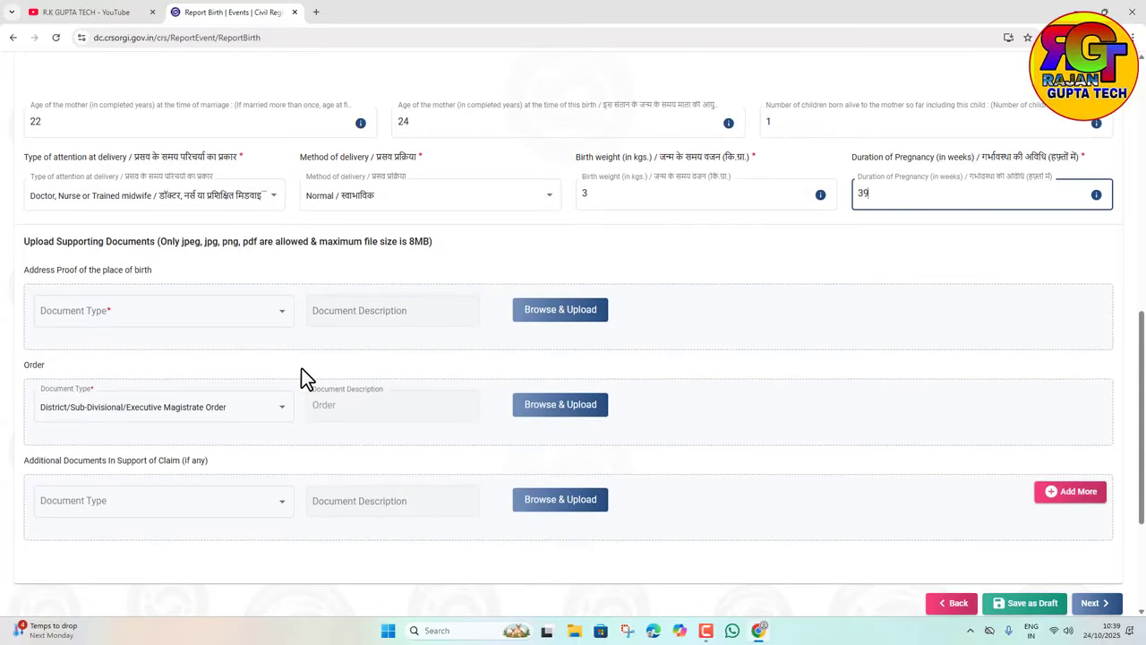
# Step: Pick Voter ID as the address proof document type and proceed to the confirmation summary
pyautogui.click(152, 319)
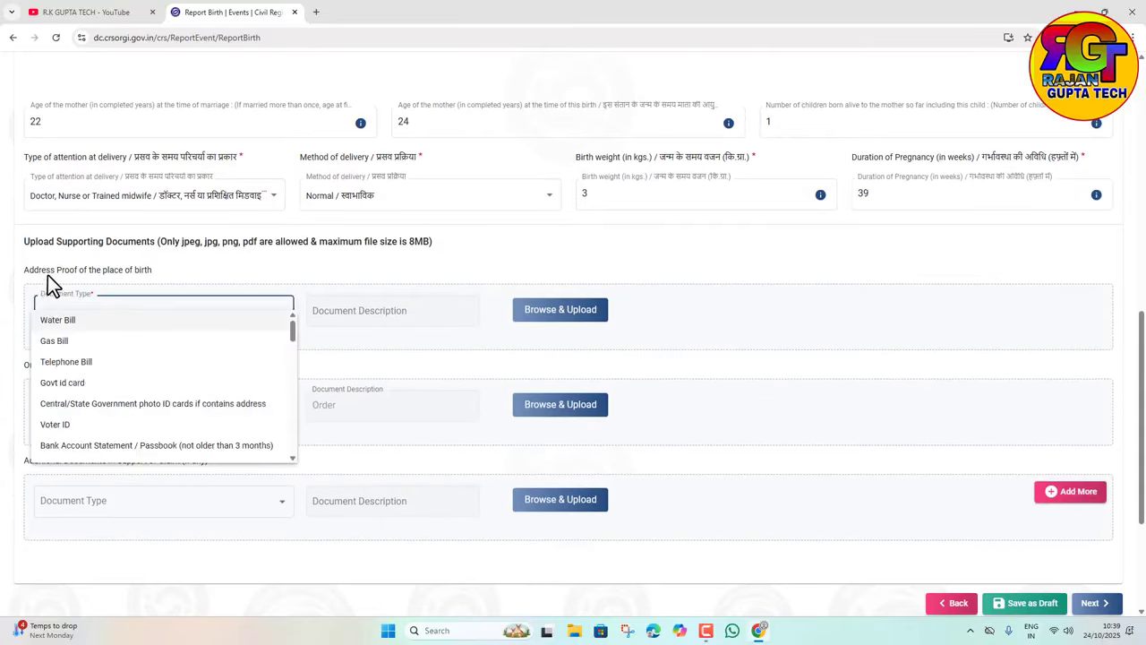
pyautogui.scroll(-1, 144, 403)
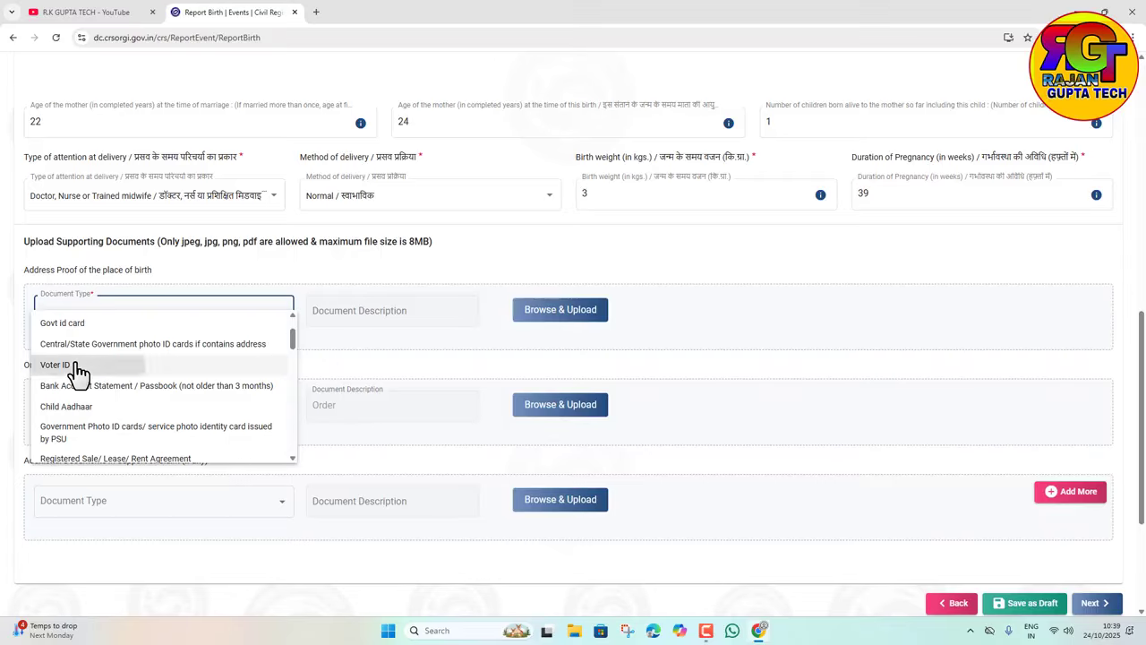
pyautogui.click(78, 366)
pyautogui.scroll(-2, 310, 388)
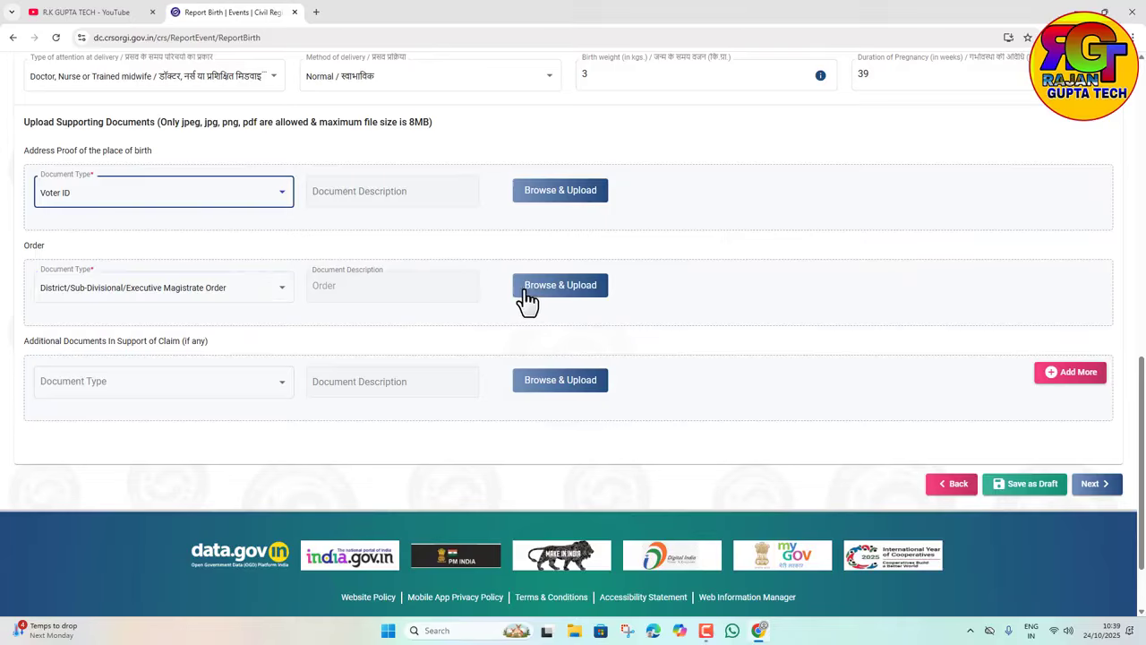
pyautogui.click(1096, 485)
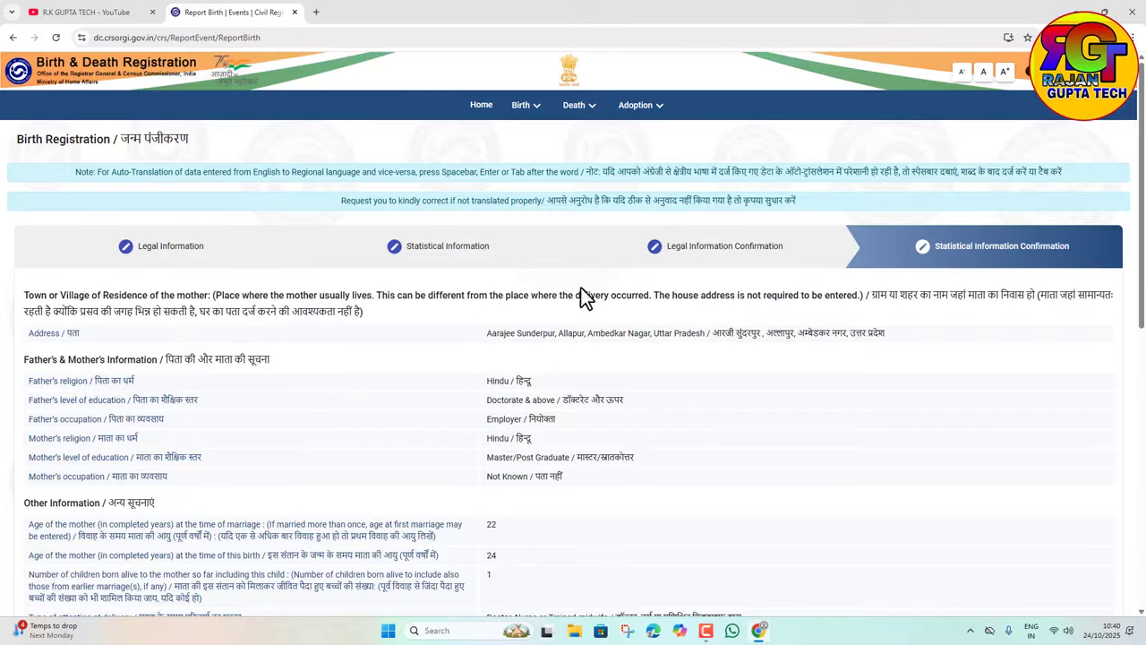
# Step: Accept the truthful-information declaration and confirm the birth report with certificate option BOTH
pyautogui.scroll(-5, 592, 439)
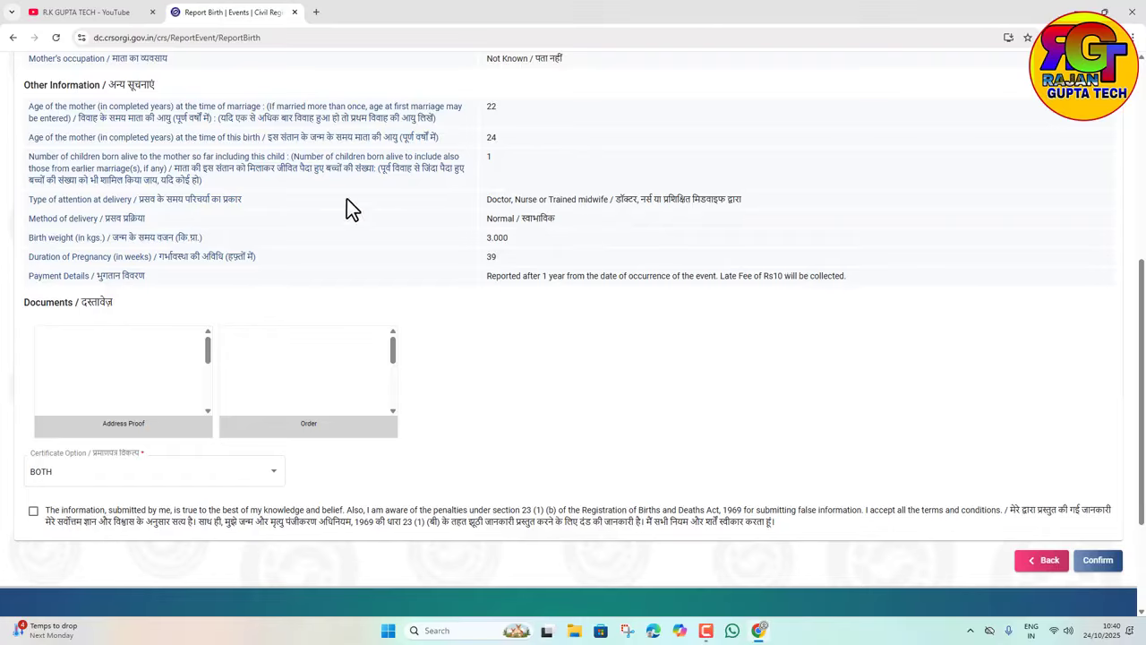
pyautogui.click(34, 510)
pyautogui.scroll(-2, 873, 451)
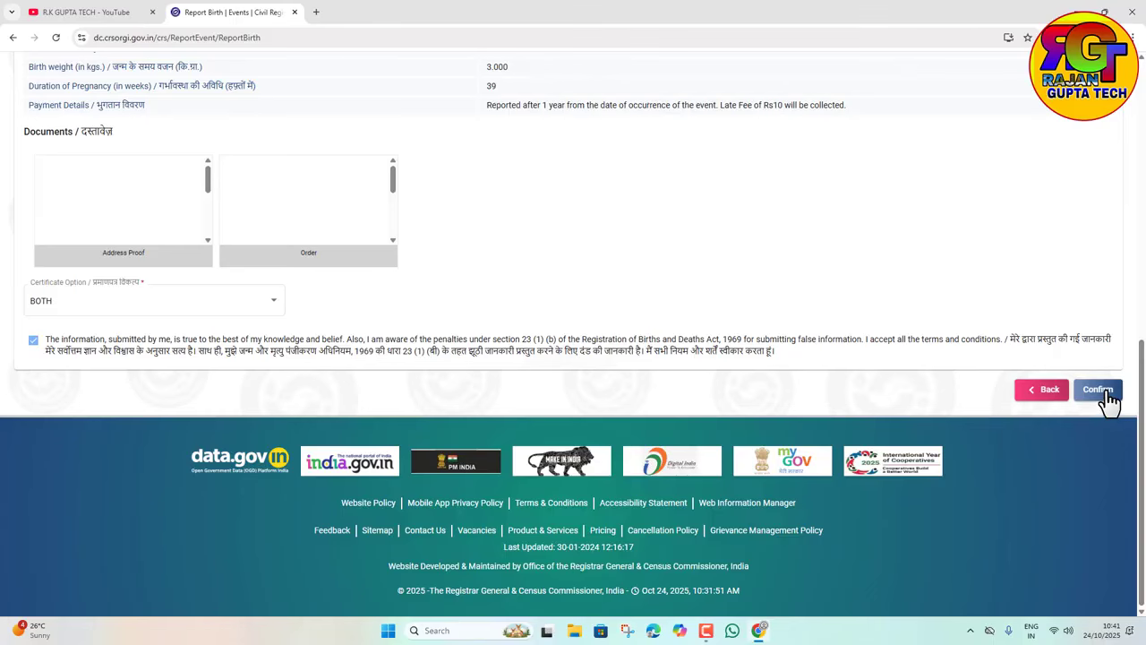
pyautogui.click(1101, 391)
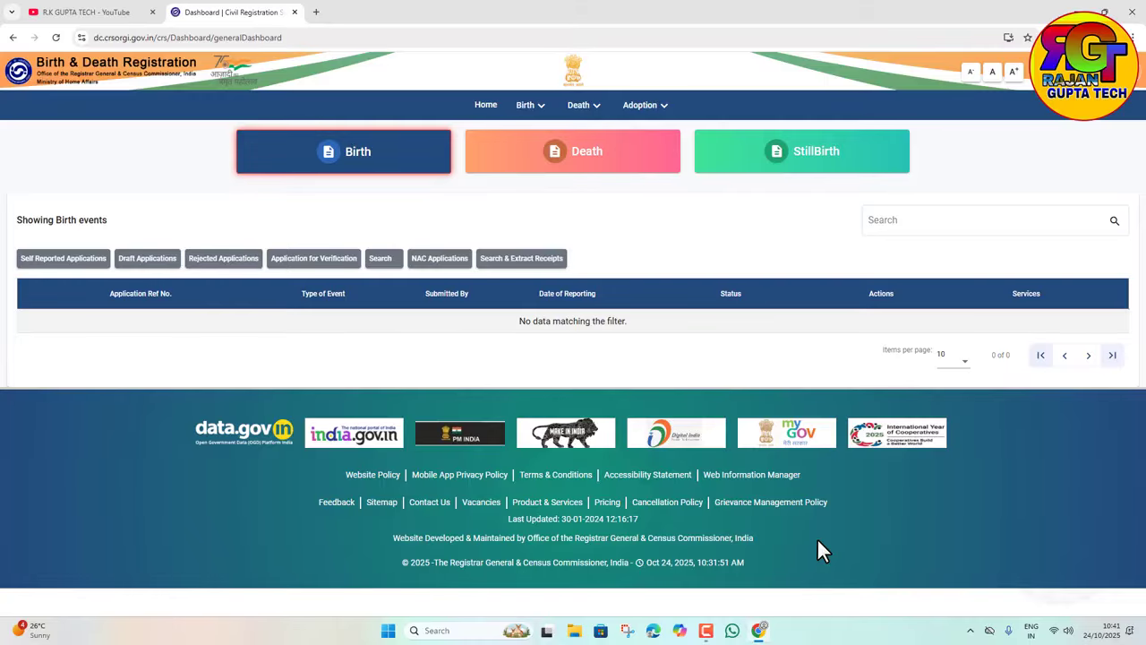
# Step: Show the Self Reported Applications list, which has one birth application marked 'Submitted for registration'
pyautogui.click(73, 263)
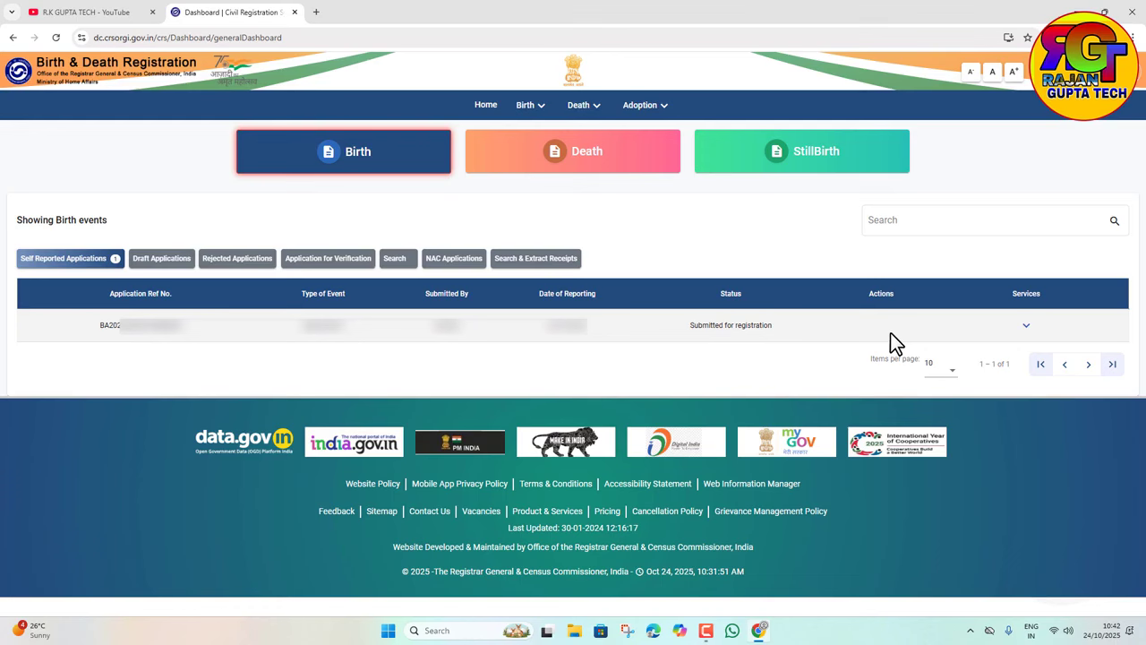
# Step: Return to the YouTube tab showing the channel's Videos page, leaving the CRS dashboard open
pyautogui.click(81, 12)
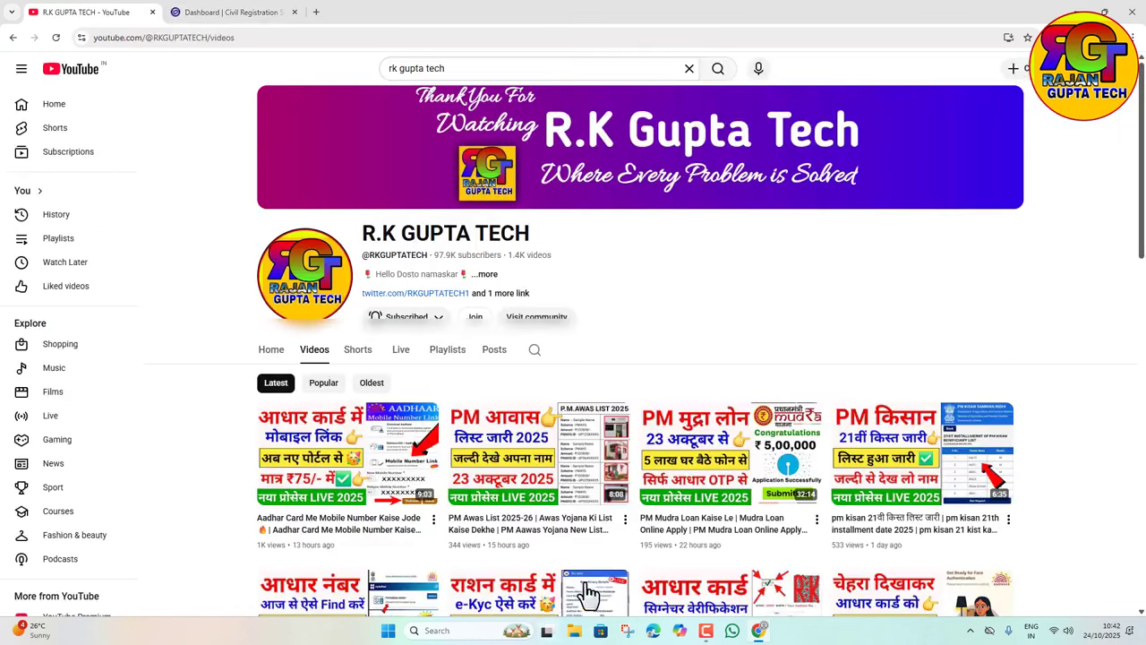
pyautogui.scroll(-1, 313, 358)
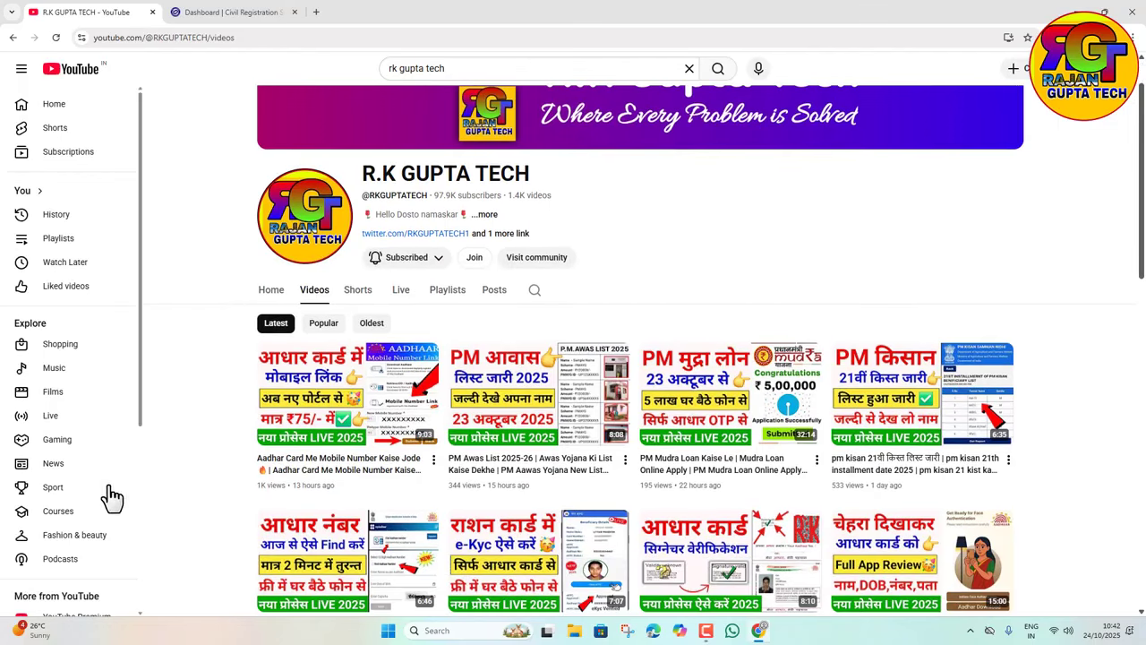
pyautogui.scroll(1, 573, 450)
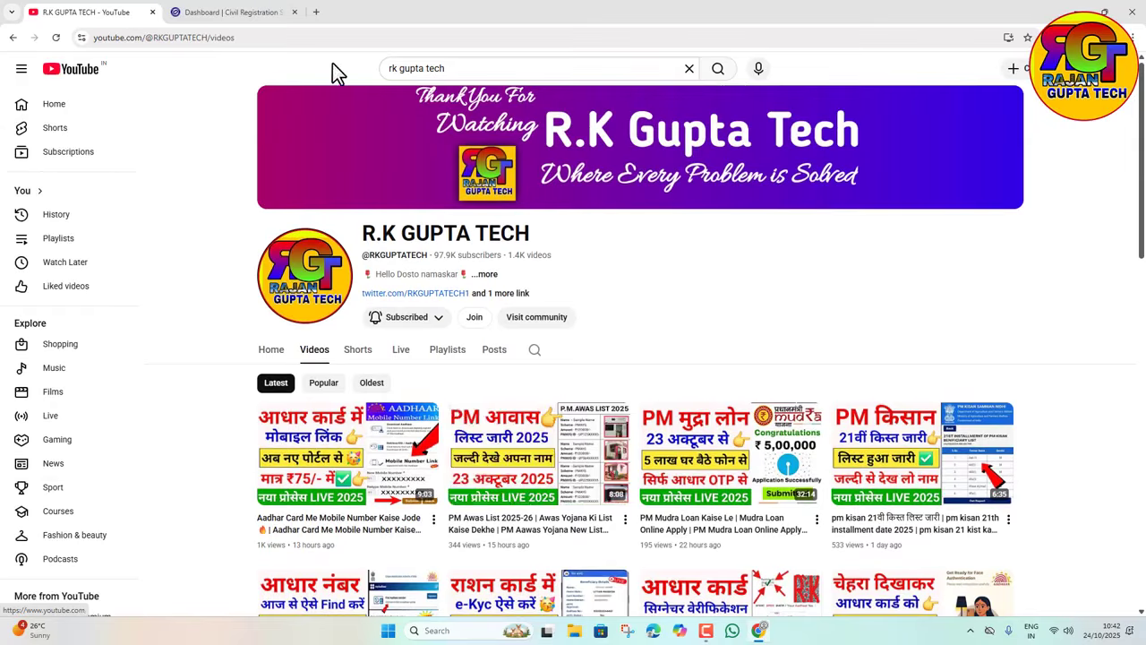